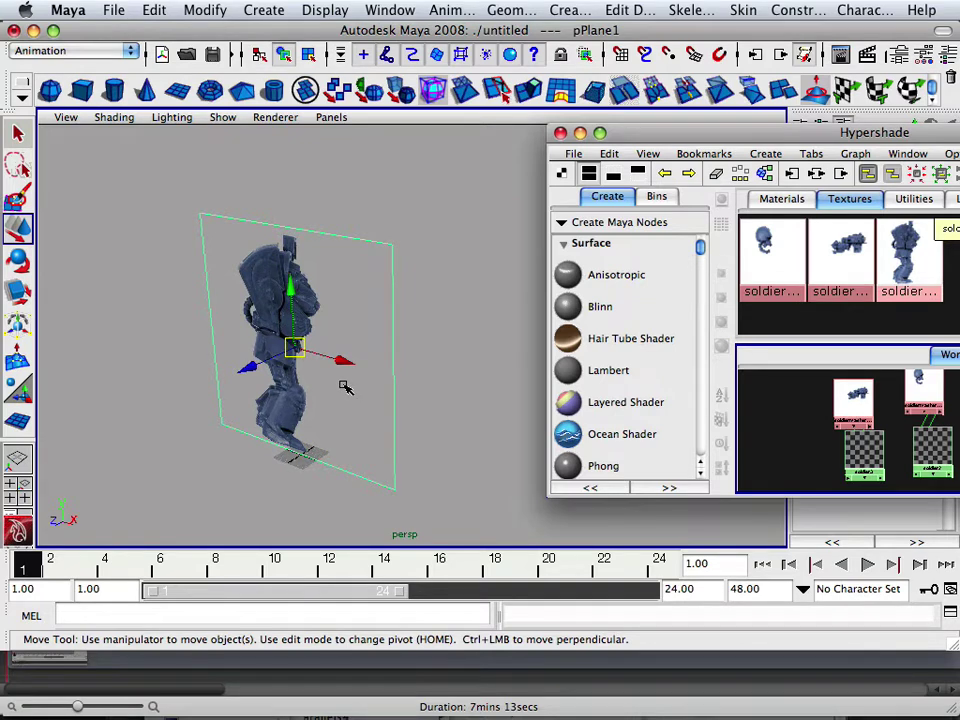
Duplicate the body image plane, offset the copy forward in depth, and assign the soldier2 material to it.
key(ctrl+d)
drag(250, 366, 315, 378)
drag(654, 133, 589, 116)
right_drag(862, 369, 822, 336)
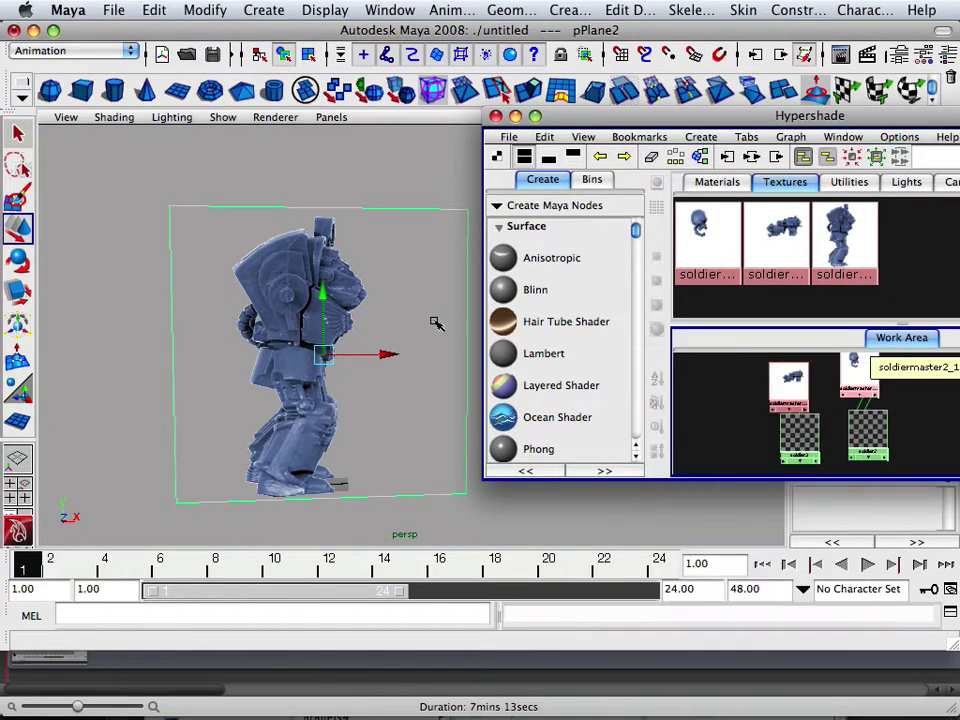
alt+drag(400, 337, 360, 337)
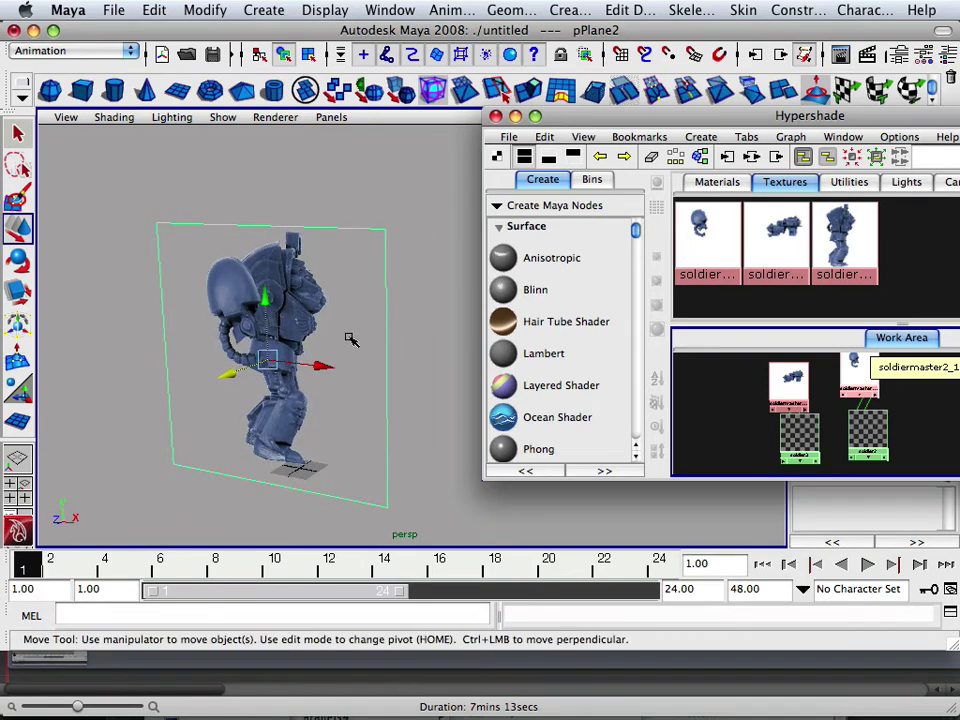
Duplicate the shoulder image plane, offset the copy further forward, and assign the soldier3 material to it.
key(ctrl+d)
drag(244, 373, 206, 394)
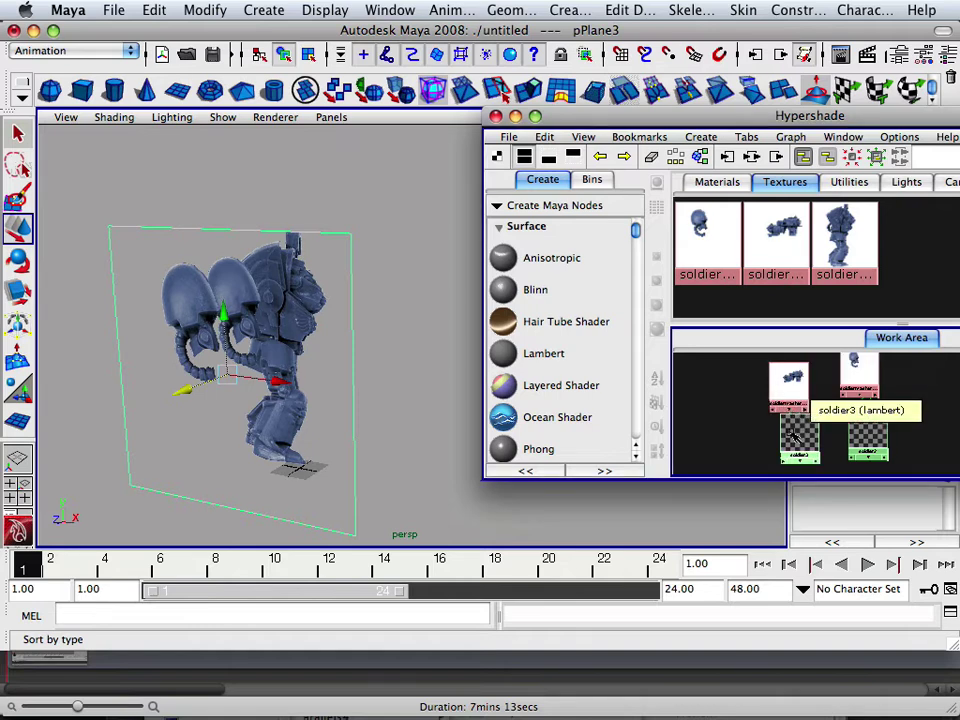
right_drag(800, 428, 767, 394)
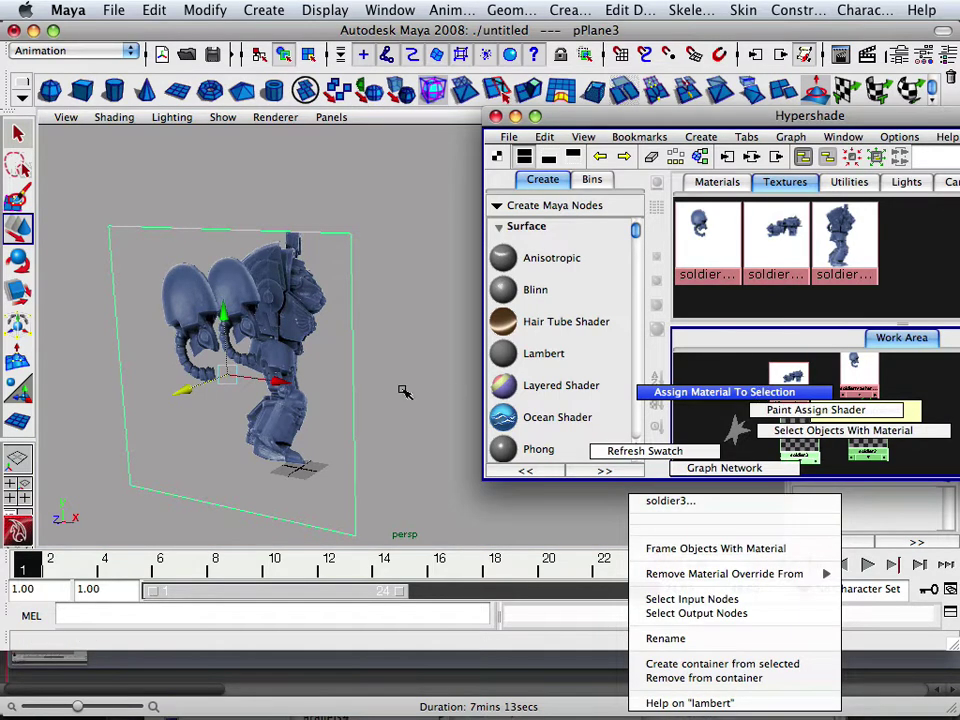
right_drag(404, 391, 398, 390)
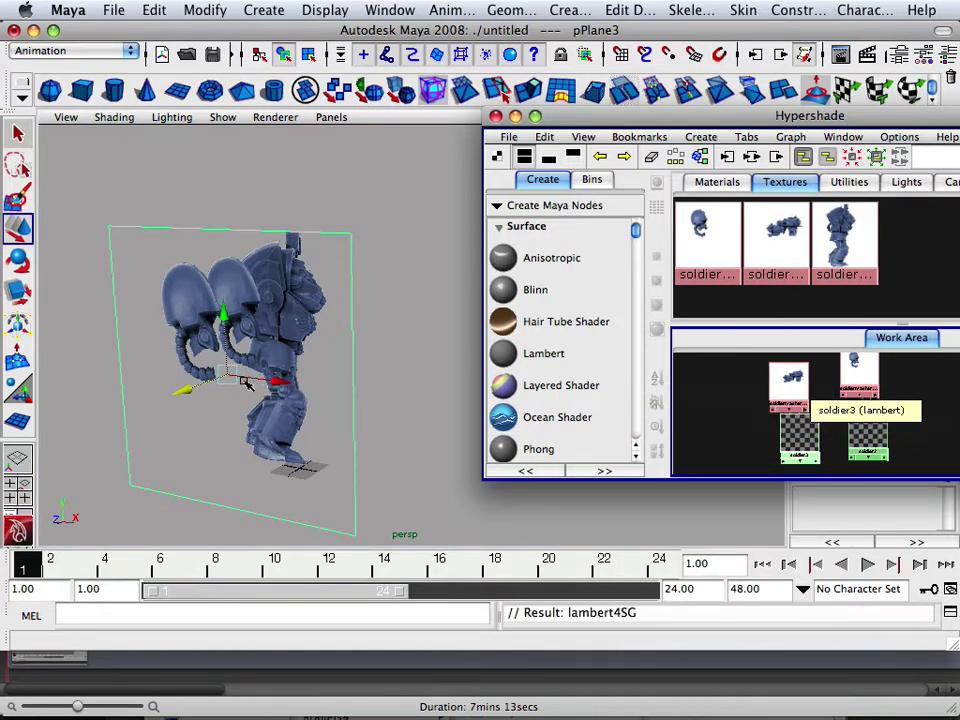
Examine how the three stacked image planes line up in the front and perspective views.
alt+drag(253, 392, 333, 416)
key(space)
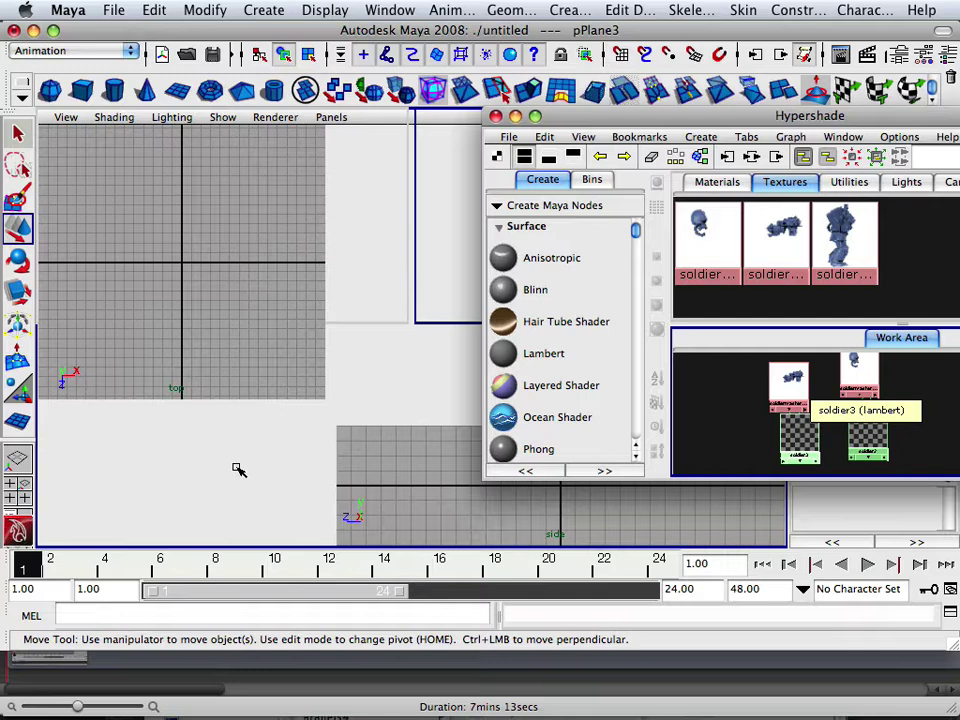
key(space)
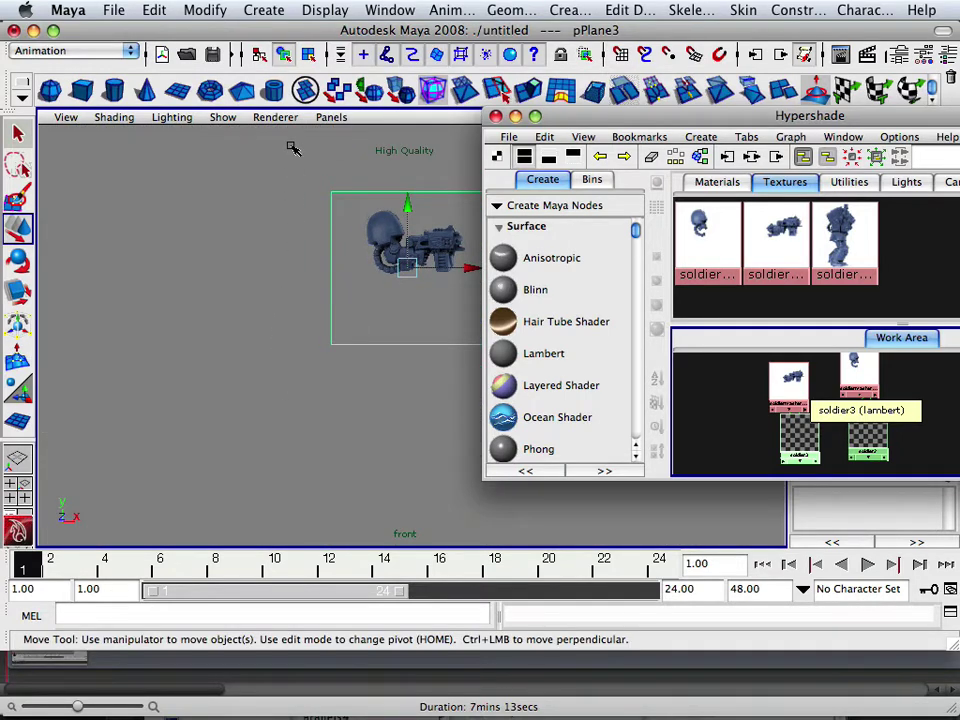
scroll(301, 229, down, 2)
alt+middle_drag(332, 244, 258, 350)
scroll(264, 352, up, 3)
alt+right_drag(262, 353, 263, 379)
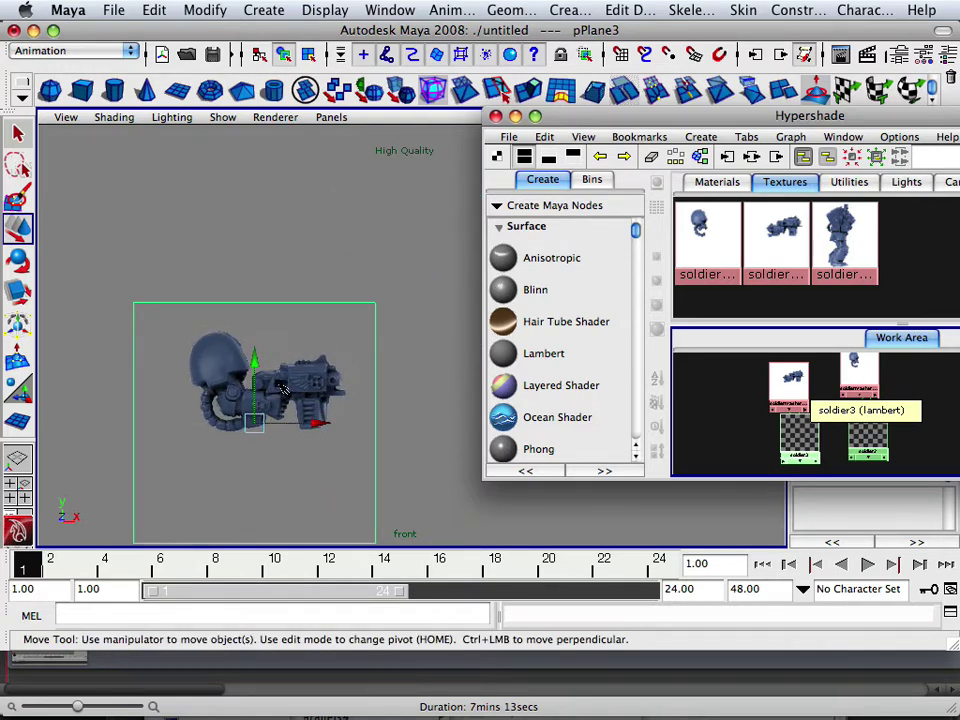
key(space)
key(space)
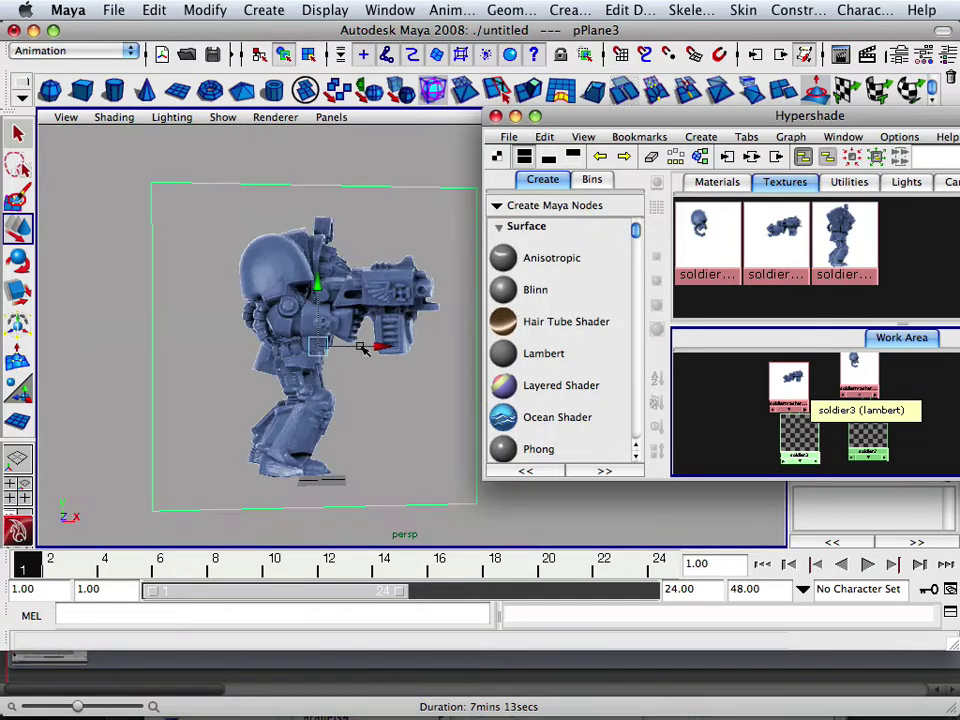
alt+drag(355, 353, 200, 368)
Select all three image planes and scale them down together uniformly.
drag(187, 240, 470, 480)
click(17, 292)
drag(204, 347, 125, 333)
alt+drag(159, 394, 184, 325)
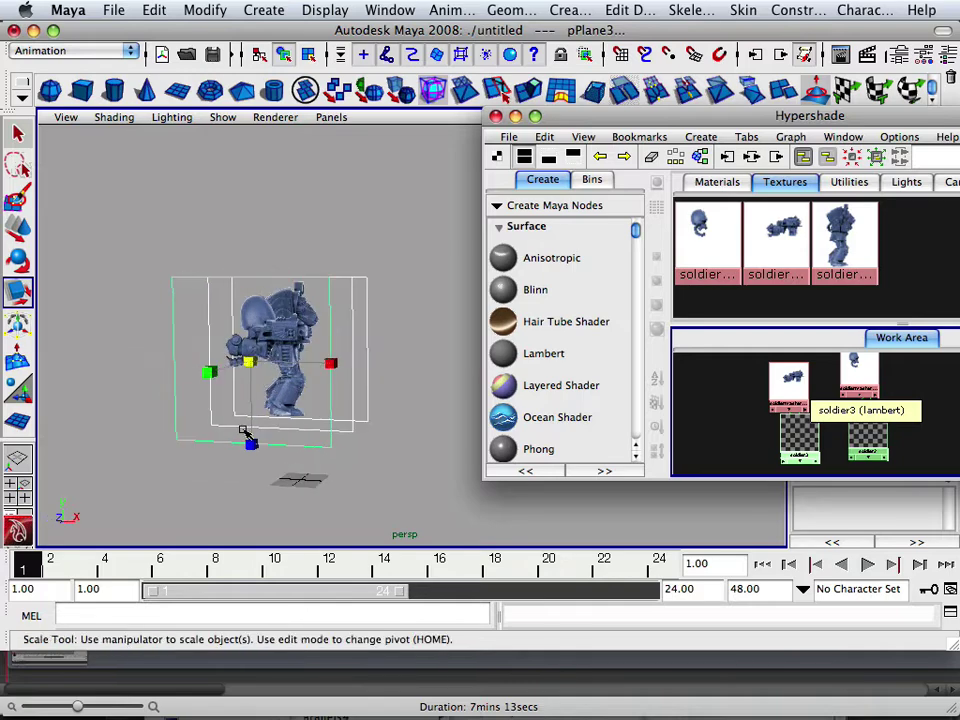
key(space)
key(space)
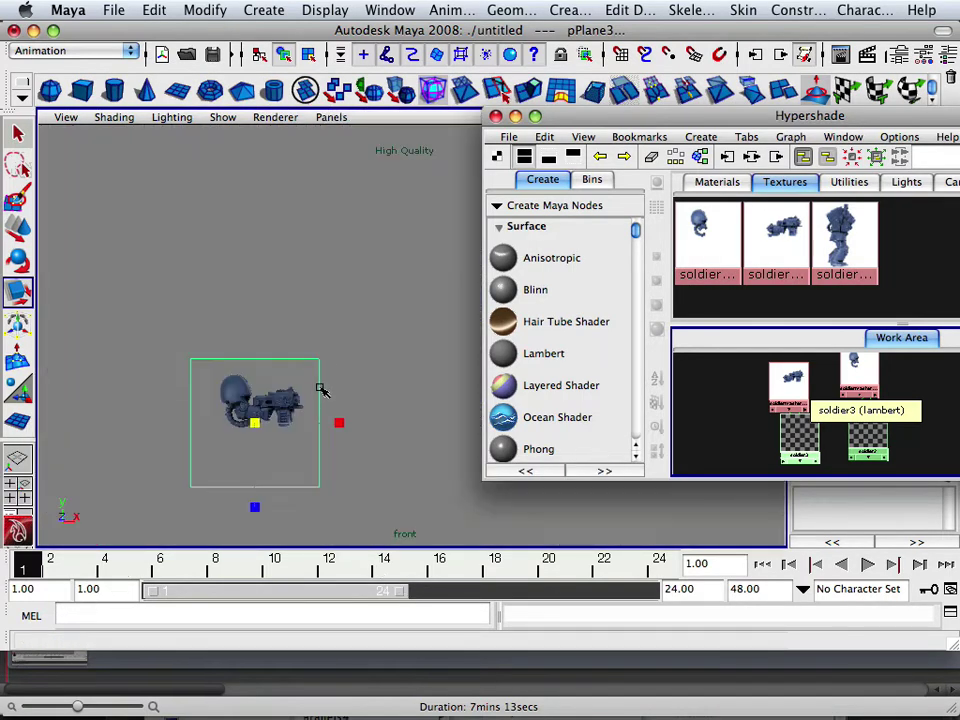
key(space)
key(space)
alt+drag(375, 332, 264, 372)
Lower the body, gun and shoulder image planes one by one to bring the soldier's feet down to the grid.
click(17, 228)
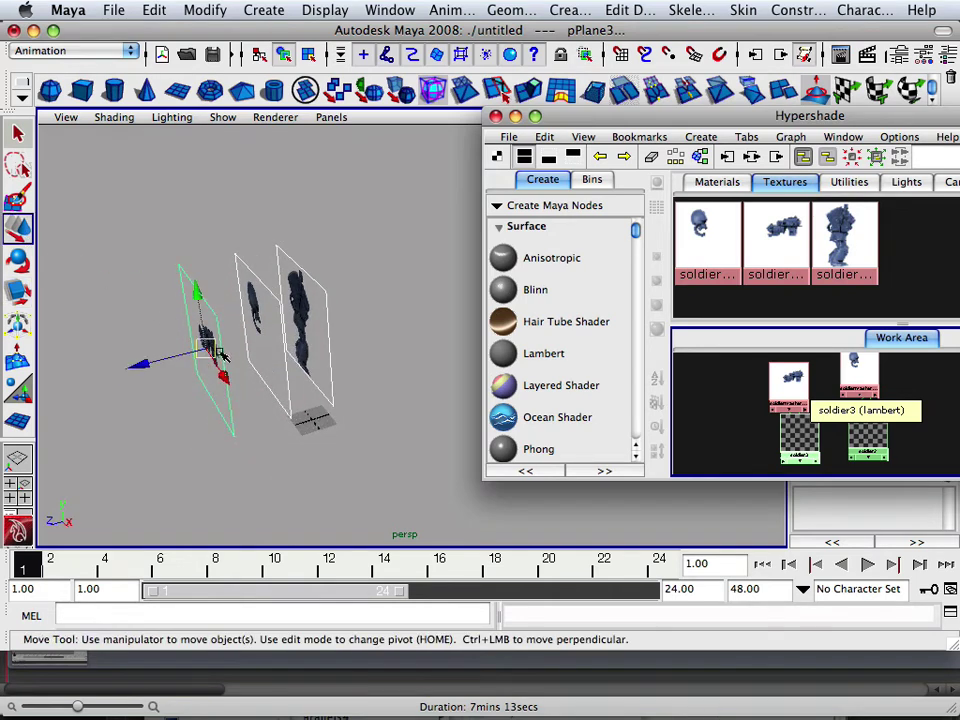
click(270, 386)
click(298, 334)
alt+drag(250, 356, 289, 352)
click(245, 300)
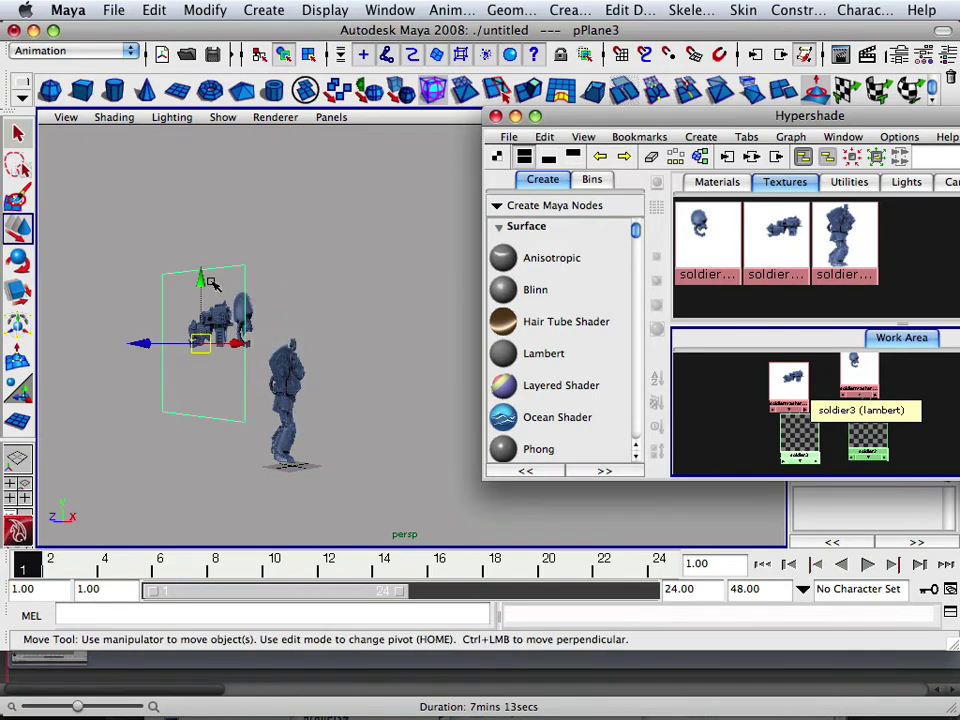
drag(205, 280, 207, 370)
click(257, 295)
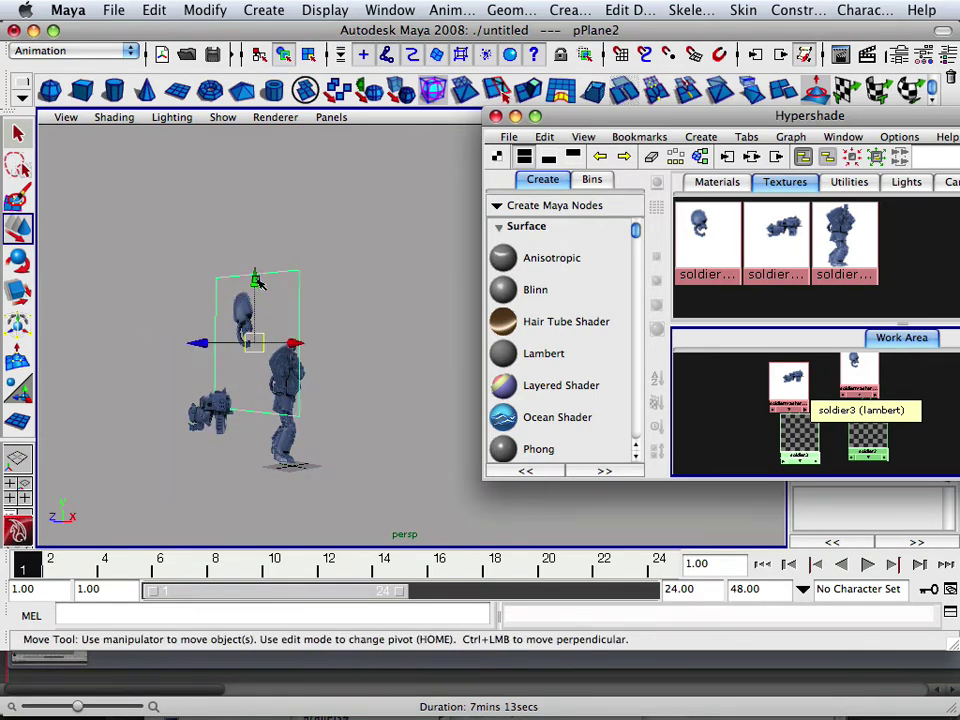
drag(257, 283, 256, 350)
Move the shoulder plane and the gun plane closer to the body plane in depth.
drag(209, 410, 236, 405)
click(197, 425)
drag(157, 435, 210, 424)
key(space)
key(space)
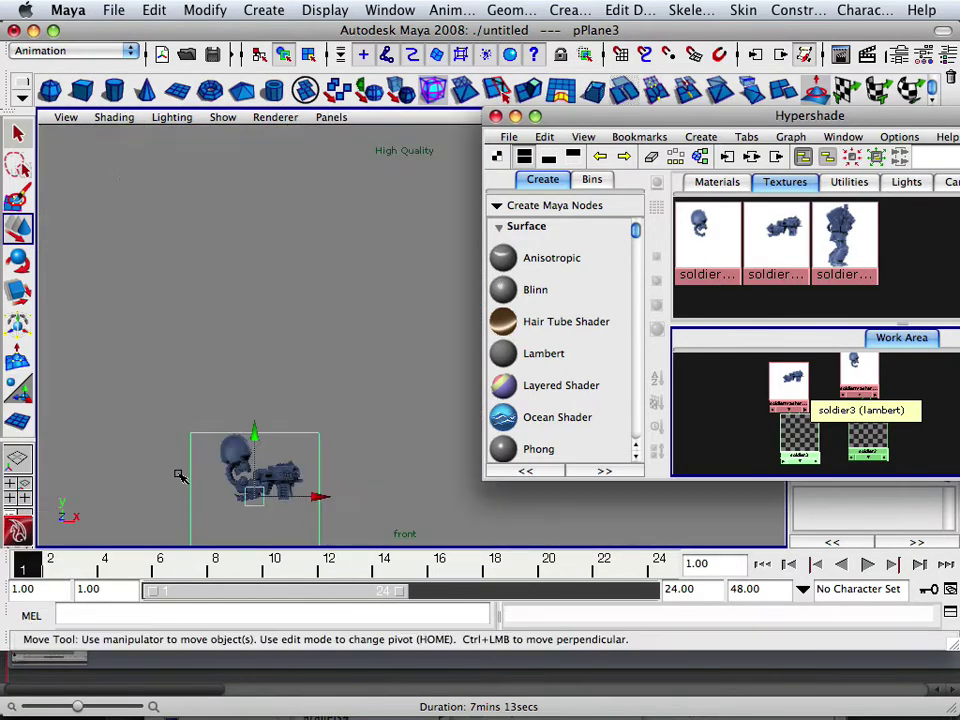
scroll(182, 474, down, 3)
alt+middle_drag(218, 437, 218, 346)
alt+right_drag(247, 357, 334, 330)
alt+middle_drag(152, 380, 243, 348)
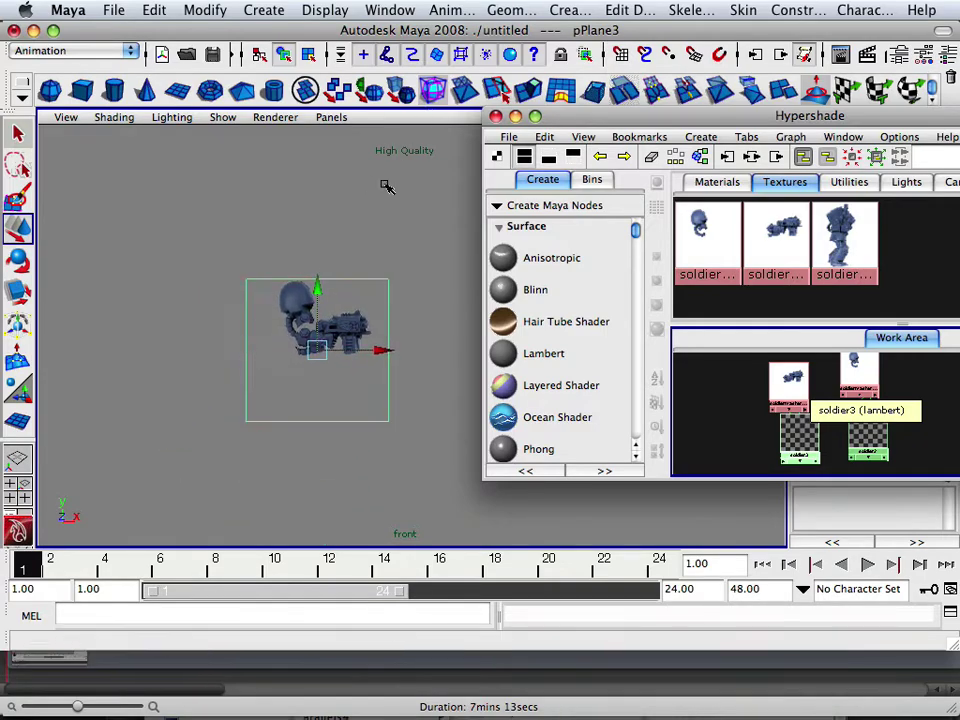
alt+right_drag(372, 221, 392, 340)
Fine-tune the depth spacing of the shoulder and body planes along Z and check their overlap in the front view.
key(space)
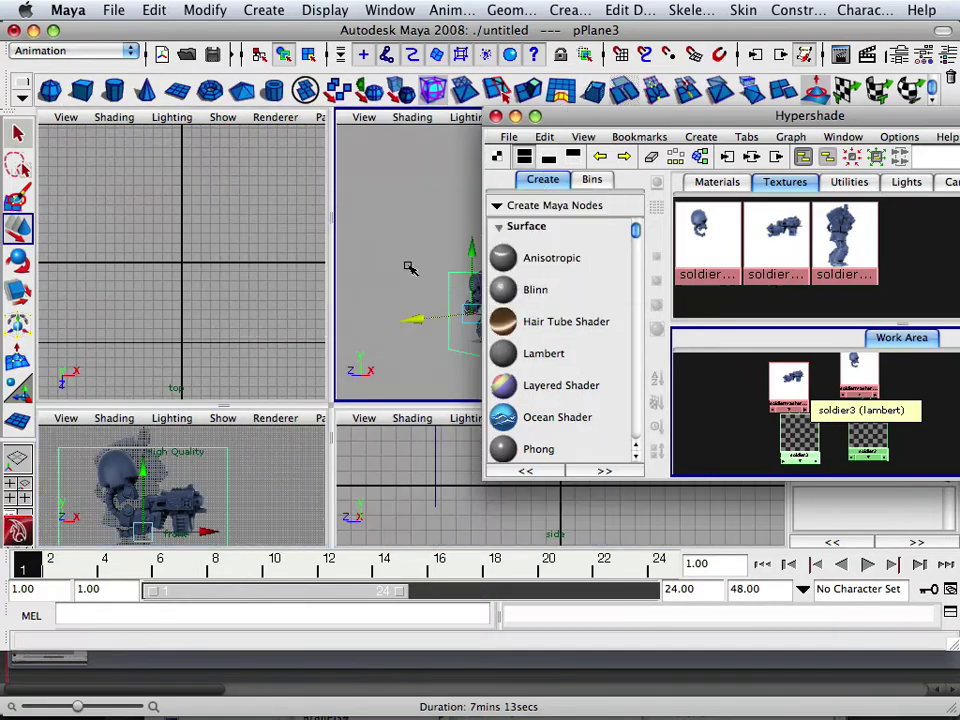
key(space)
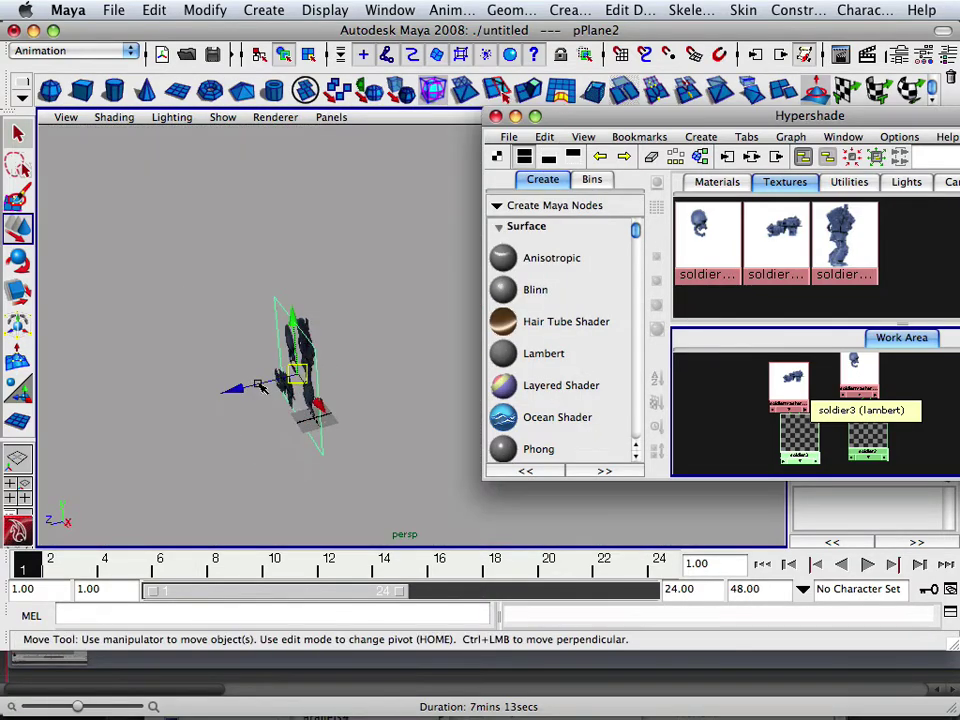
drag(258, 383, 250, 384)
click(312, 326)
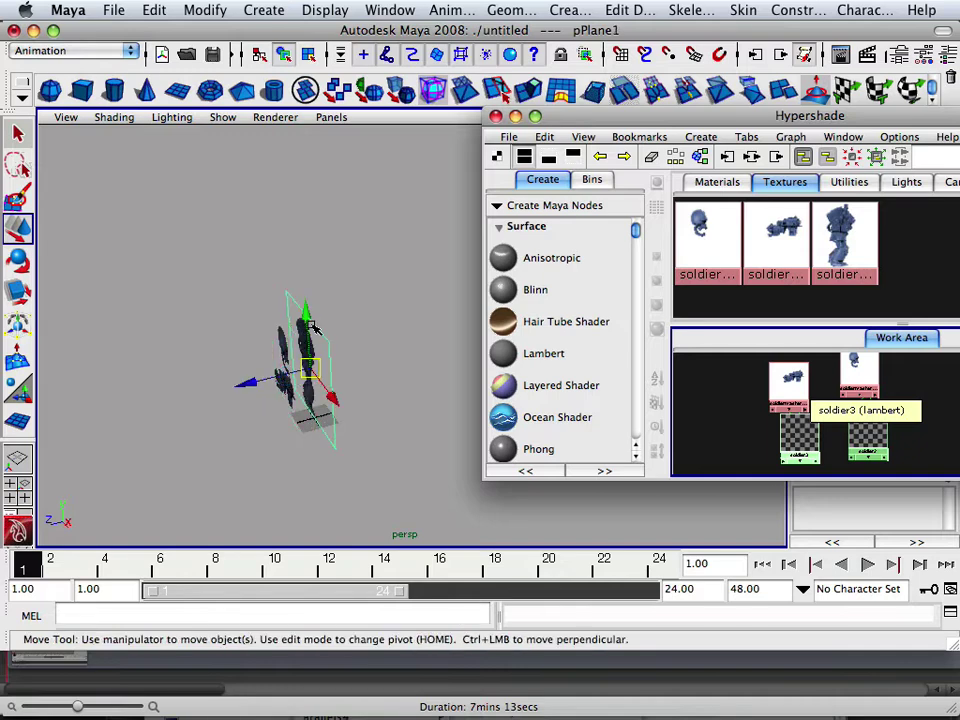
key(shift+d)
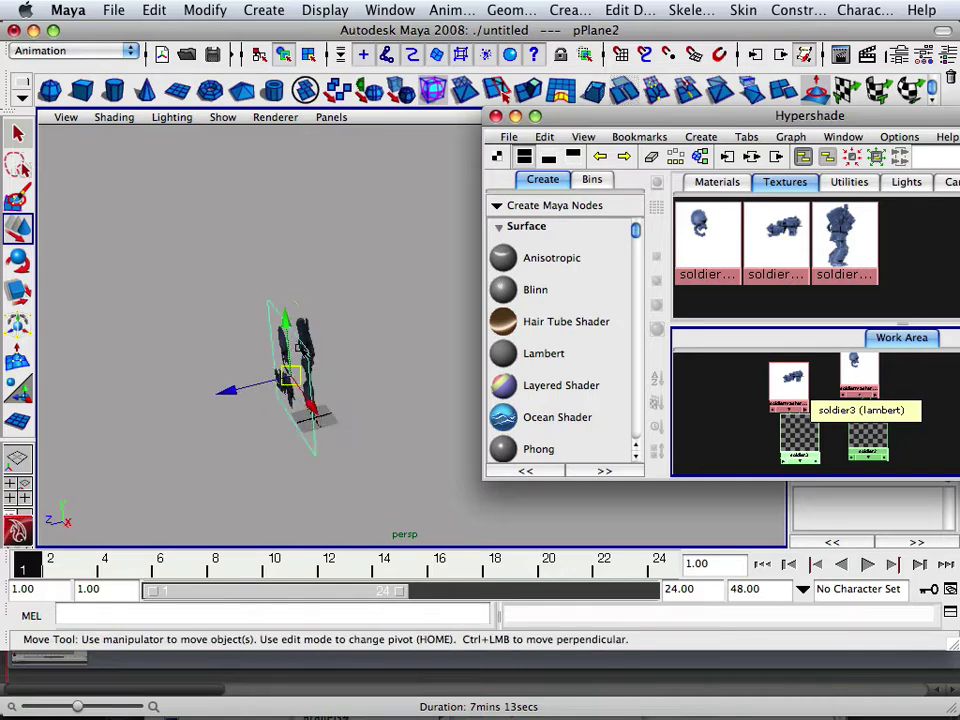
click(312, 326)
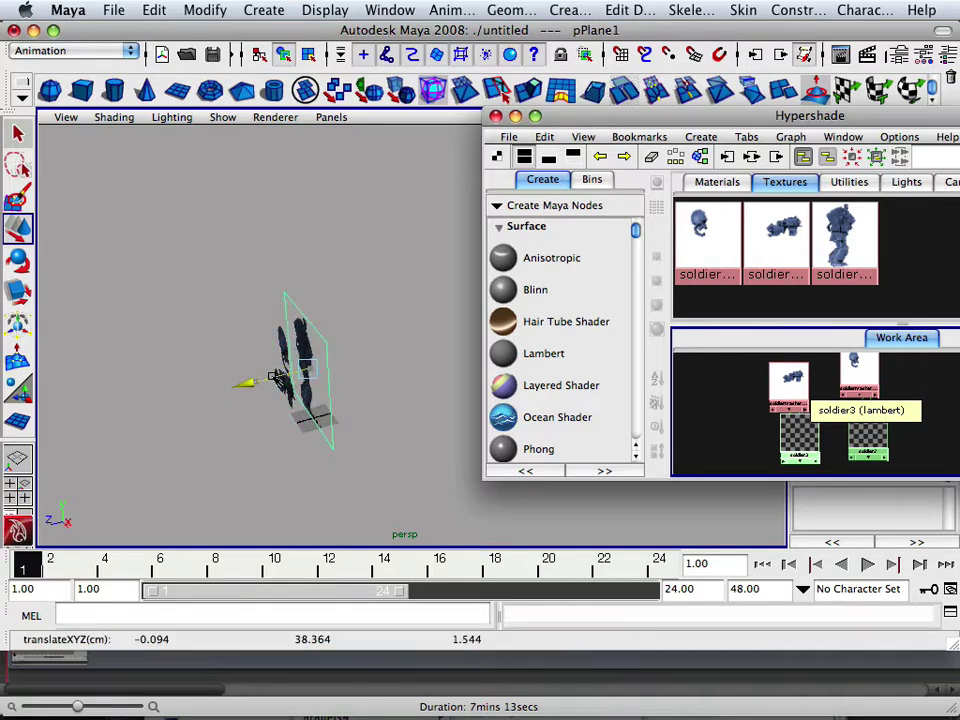
key(space)
key(space)
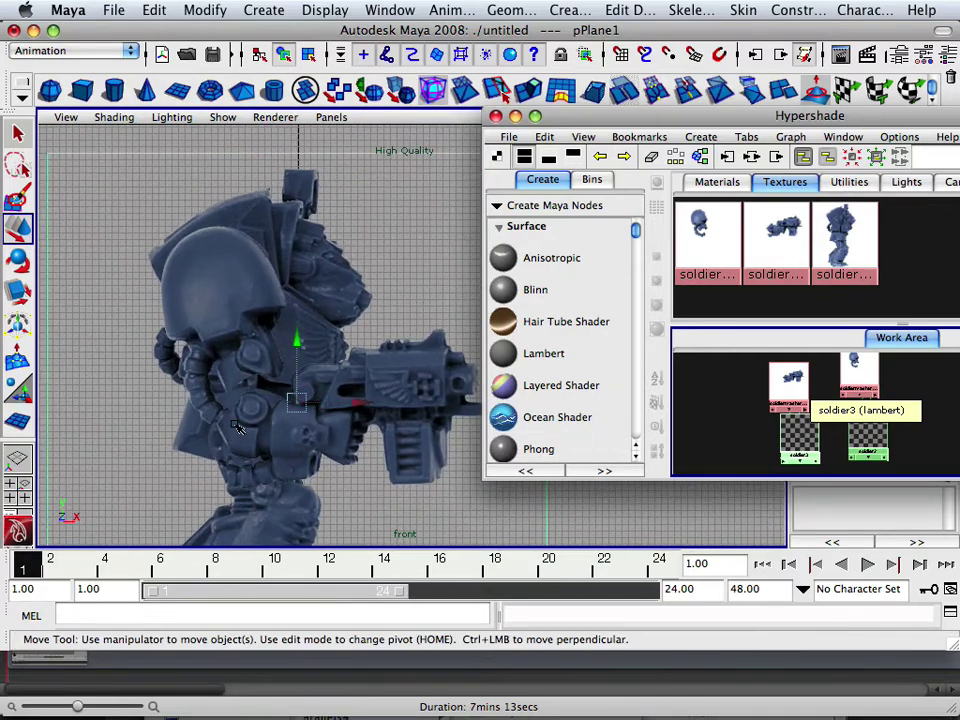
alt+middle_drag(237, 428, 172, 366)
scroll(176, 368, down, 4)
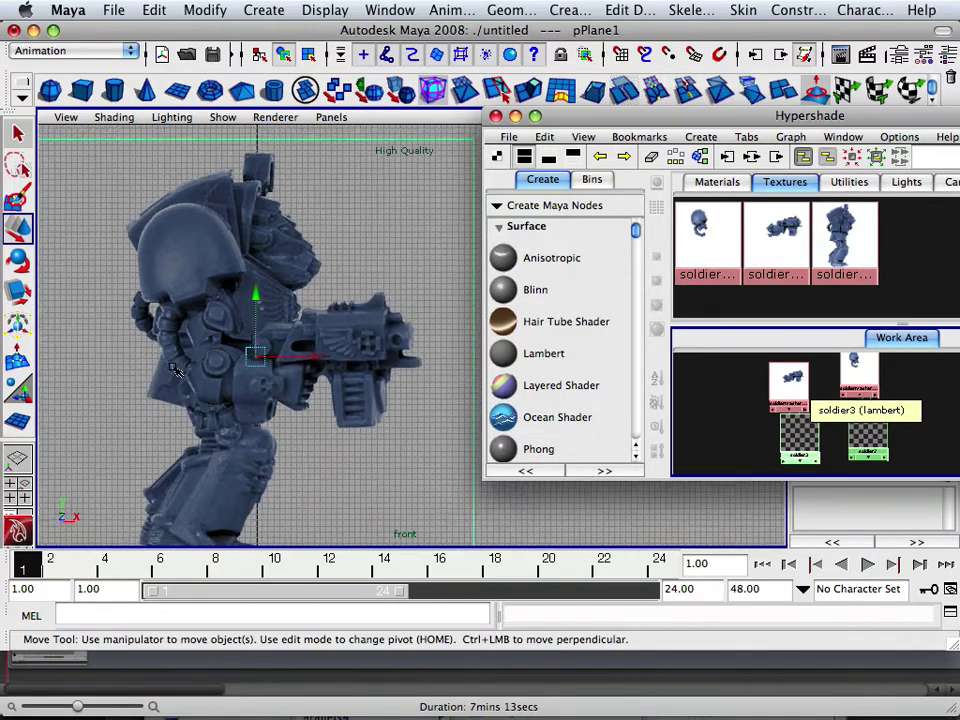
scroll(191, 364, up, 3)
scroll(190, 356, up, 4)
scroll(191, 350, down, 3)
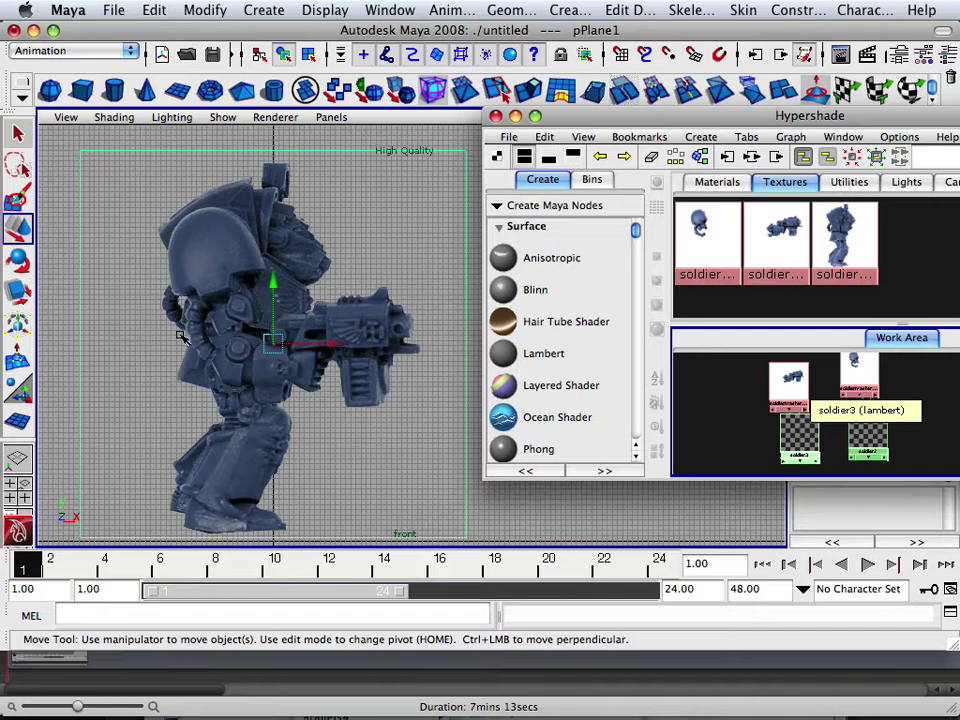
Select the gun plane and move it along X, well clear of the body.
key(space)
key(space)
alt+drag(336, 317, 382, 314)
scroll(285, 386, up, 3)
alt+middle_drag(231, 394, 260, 332)
click(228, 335)
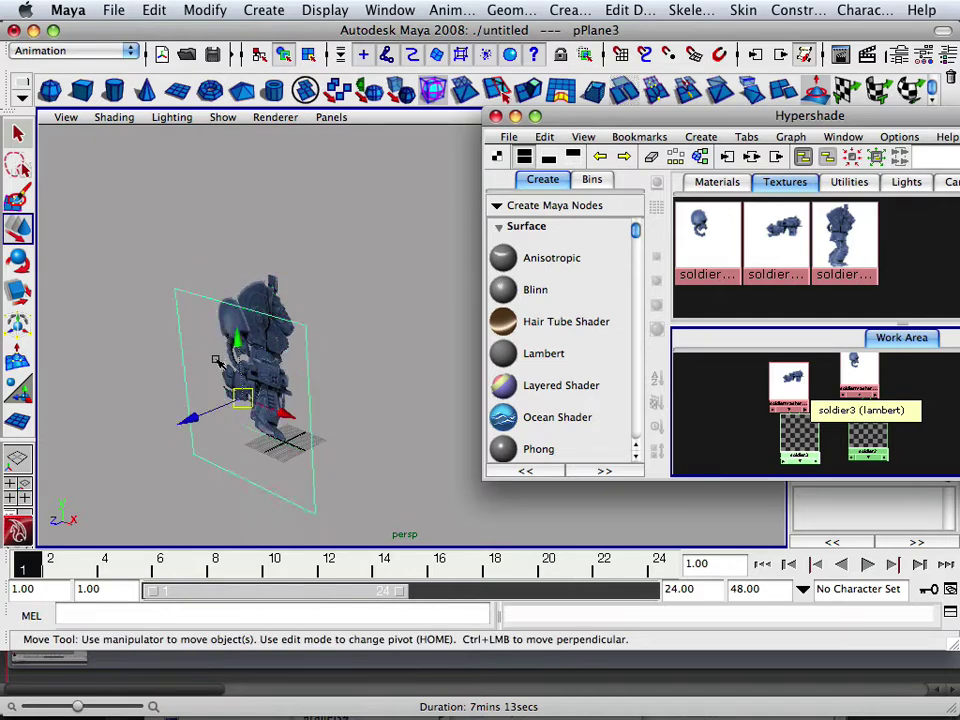
alt+drag(212, 368, 150, 395)
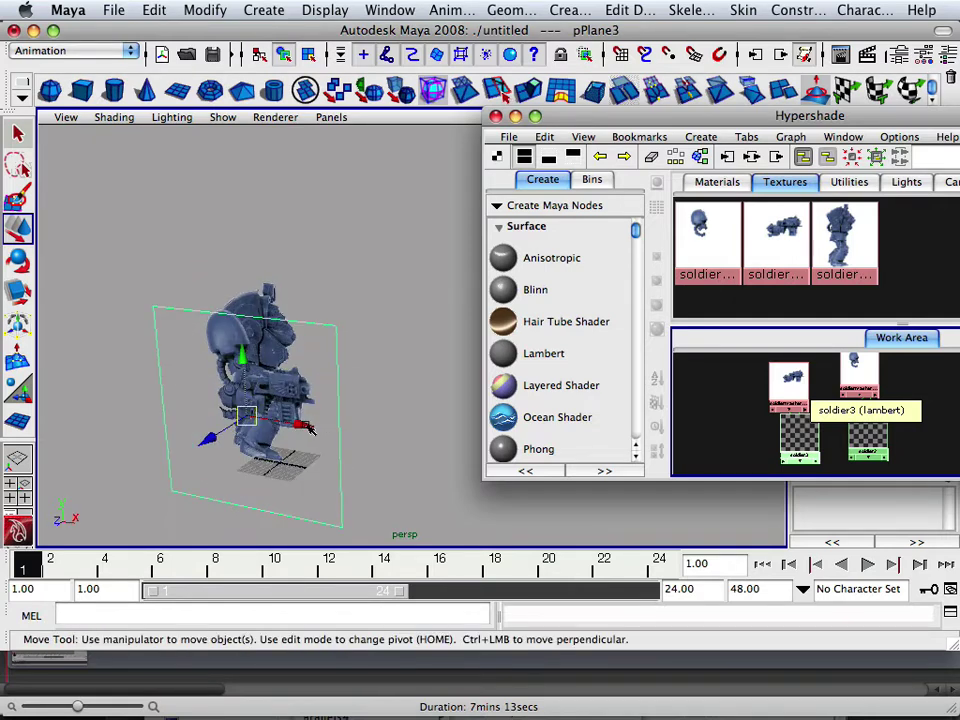
drag(305, 428, 515, 470)
Select the shoulder plane and scale it down uniformly to a little over half its size.
click(250, 368)
alt+drag(250, 368, 212, 262)
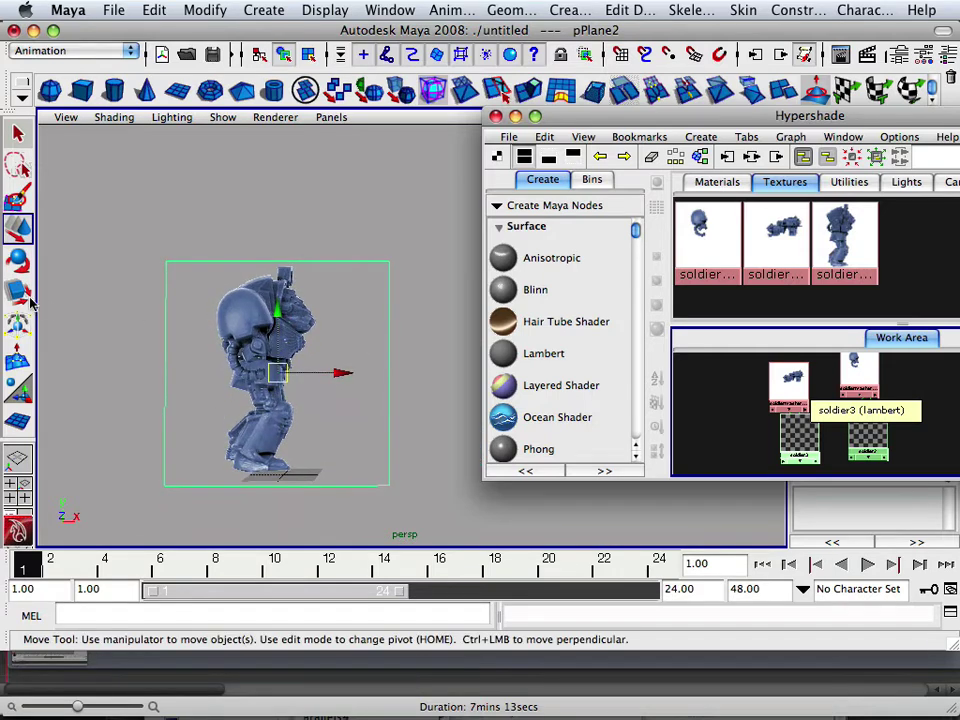
click(20, 292)
drag(279, 373, 176, 365)
Move the reduced shoulder plane over the body's shoulder area in the front view.
click(17, 228)
key(space)
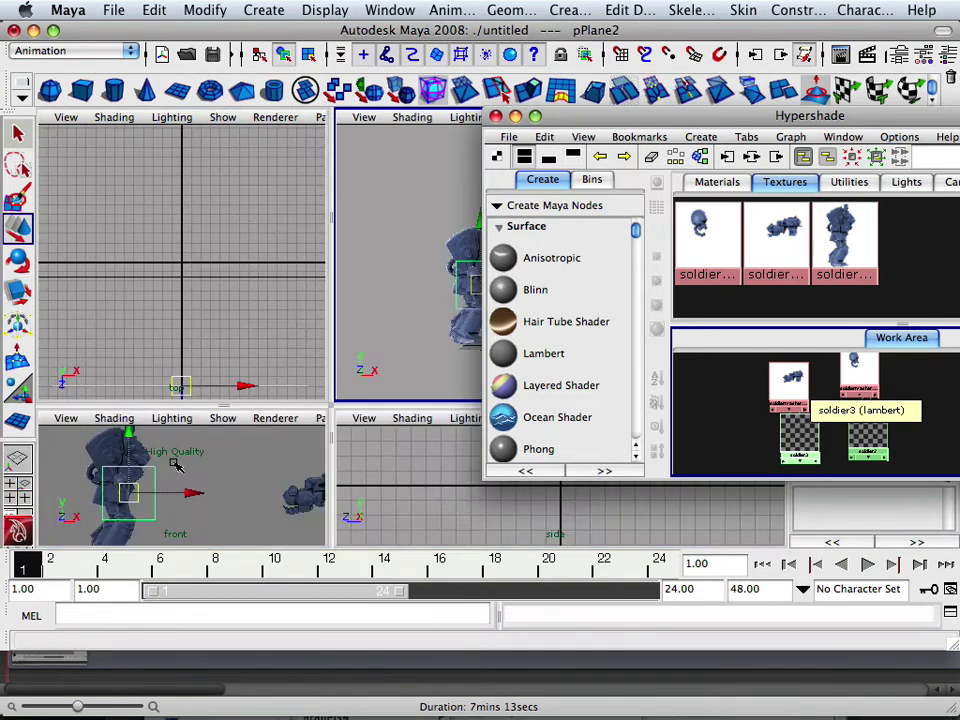
key(space)
drag(270, 355, 247, 297)
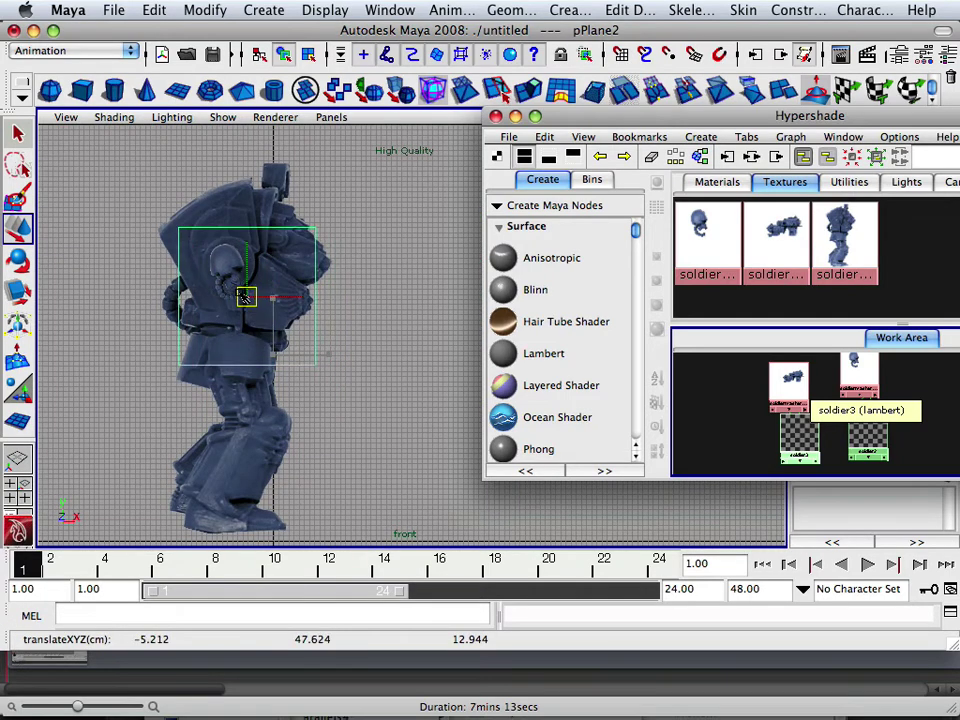
Open the UV Texture Editor for the shoulder plane and select all of its UVs.
click(378, 10)
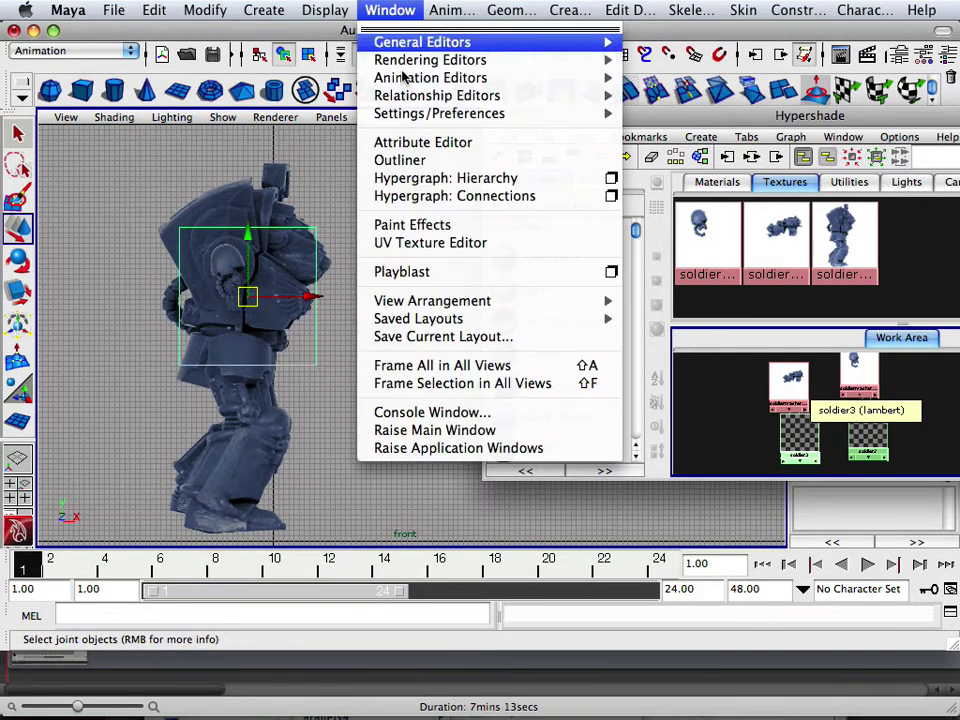
click(418, 243)
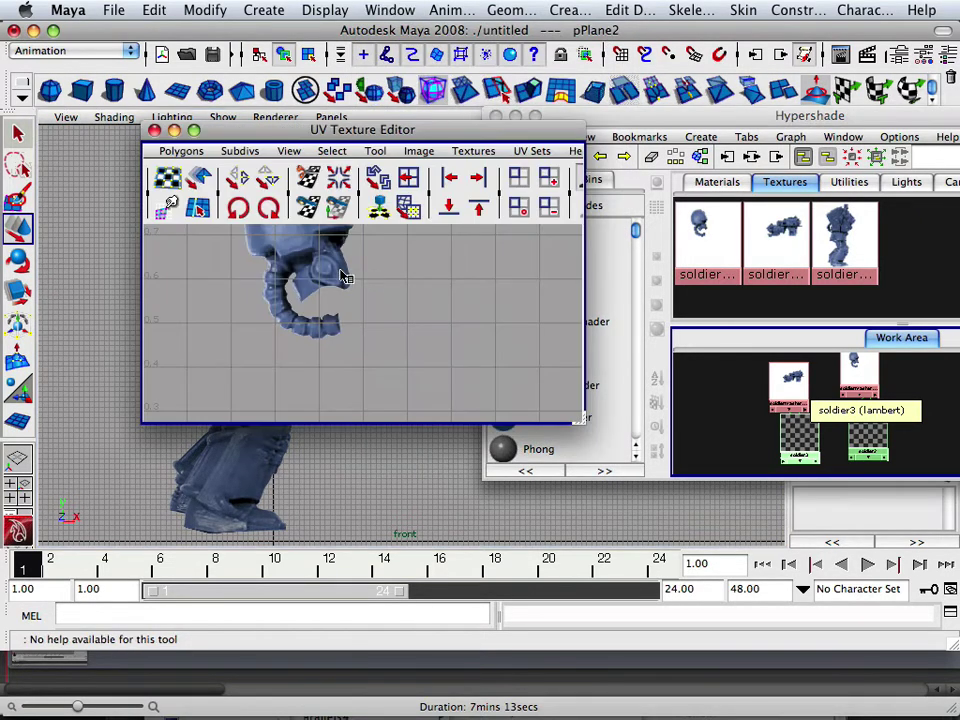
scroll(343, 274, down, 3)
scroll(320, 268, down, 2)
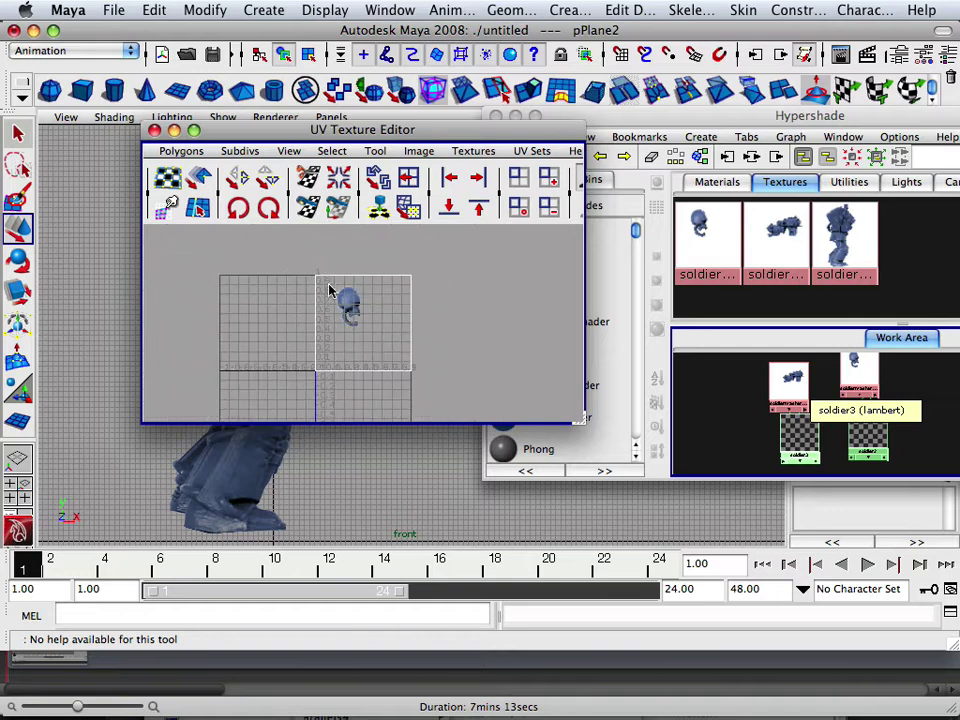
right_drag(353, 340, 398, 342)
drag(271, 270, 485, 407)
Uncover the shoulder plane in the front view and scale its selected UVs down to less than half size.
drag(353, 123, 544, 86)
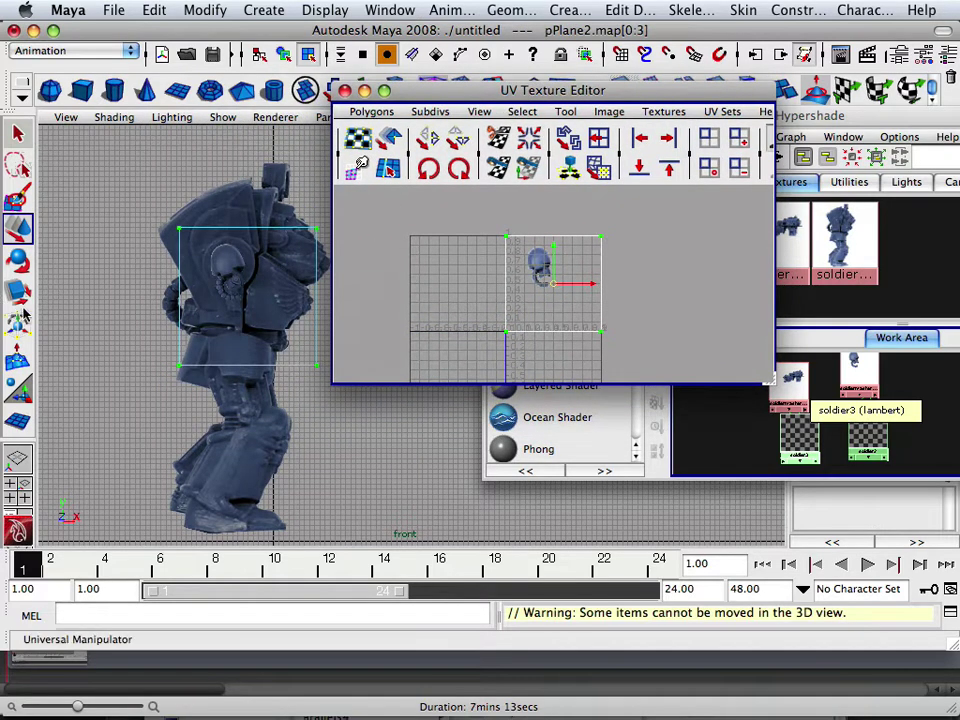
click(18, 292)
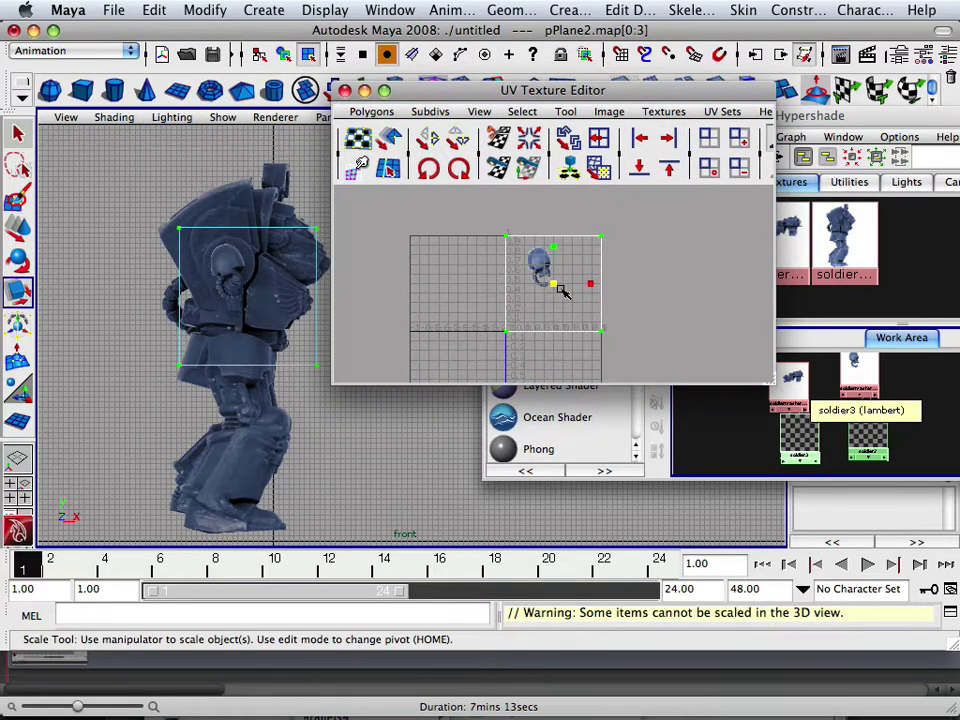
drag(553, 286, 495, 285)
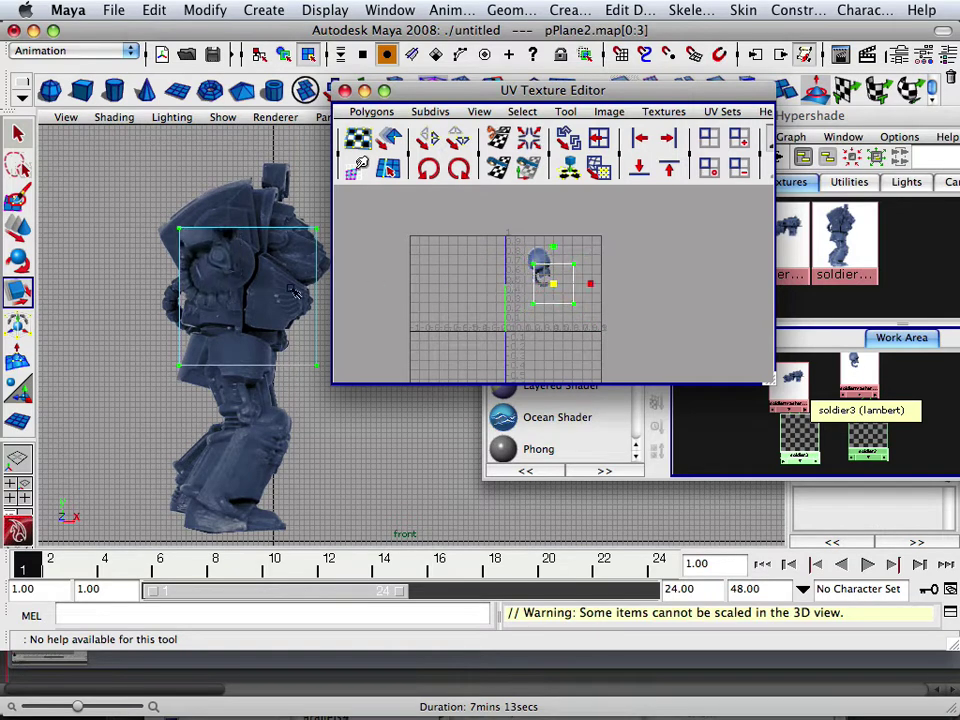
Move the shoulder plane's selected UVs over the shoulder artwork in the UV Texture Editor so they frame it.
key(w)
drag(561, 281, 543, 269)
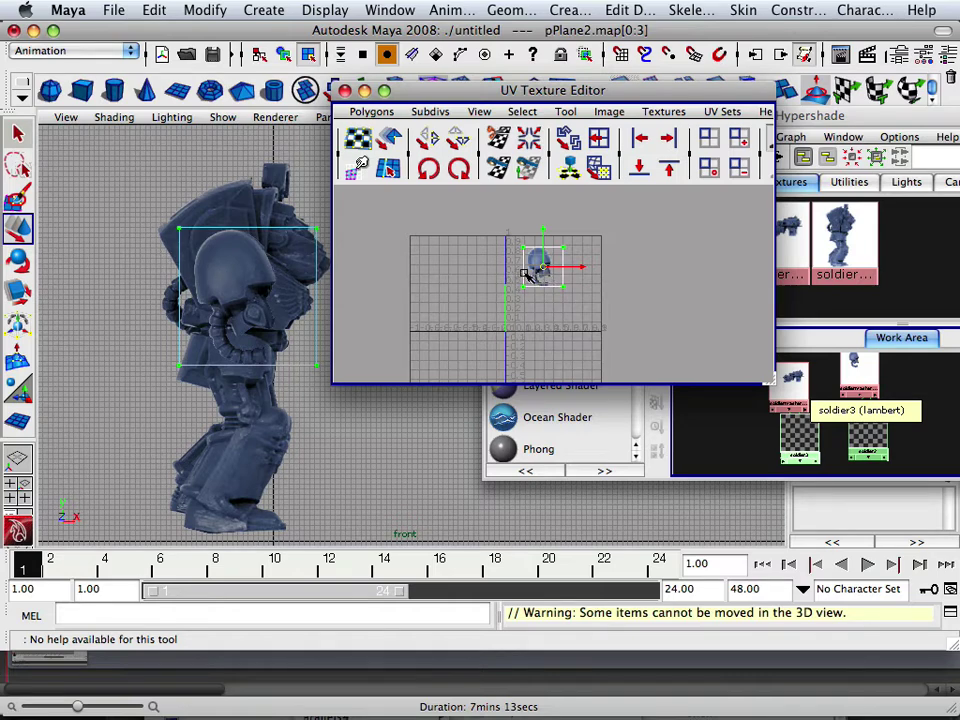
click(18, 292)
mouse_move(547, 275)
mouse_down()
mouse_move(540, 264)
mouse_move(548, 273)
mouse_up()
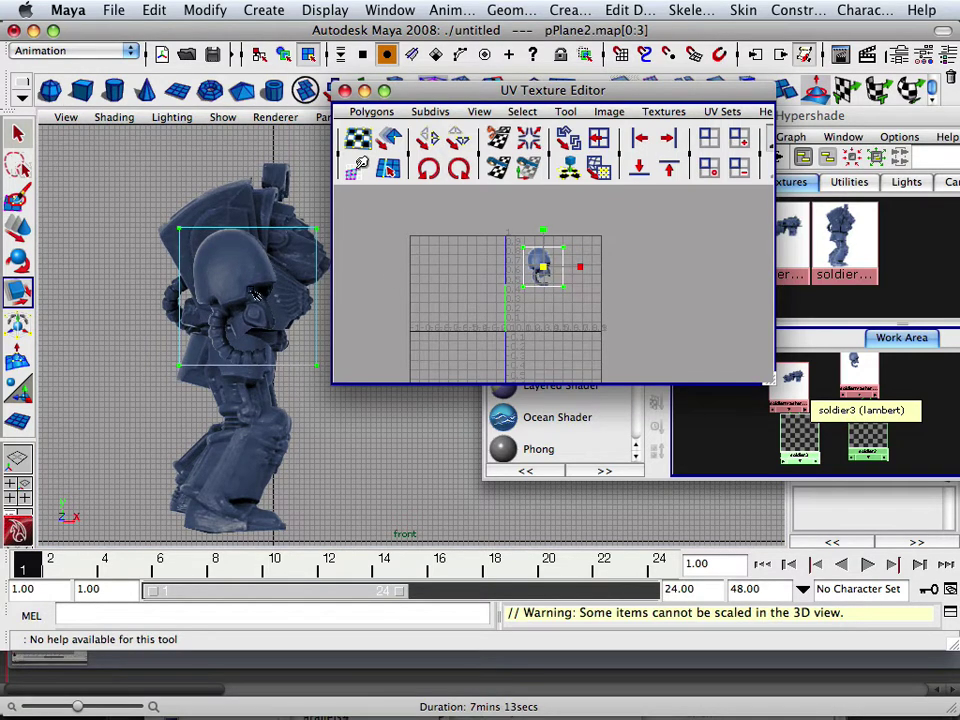
Return the shoulder plane to object mode and shift it slightly up and toward the soldier's back in the front view.
mouse_move(316, 290)
right_down()
mouse_move(360, 268)
mouse_move(318, 283)
right_up()
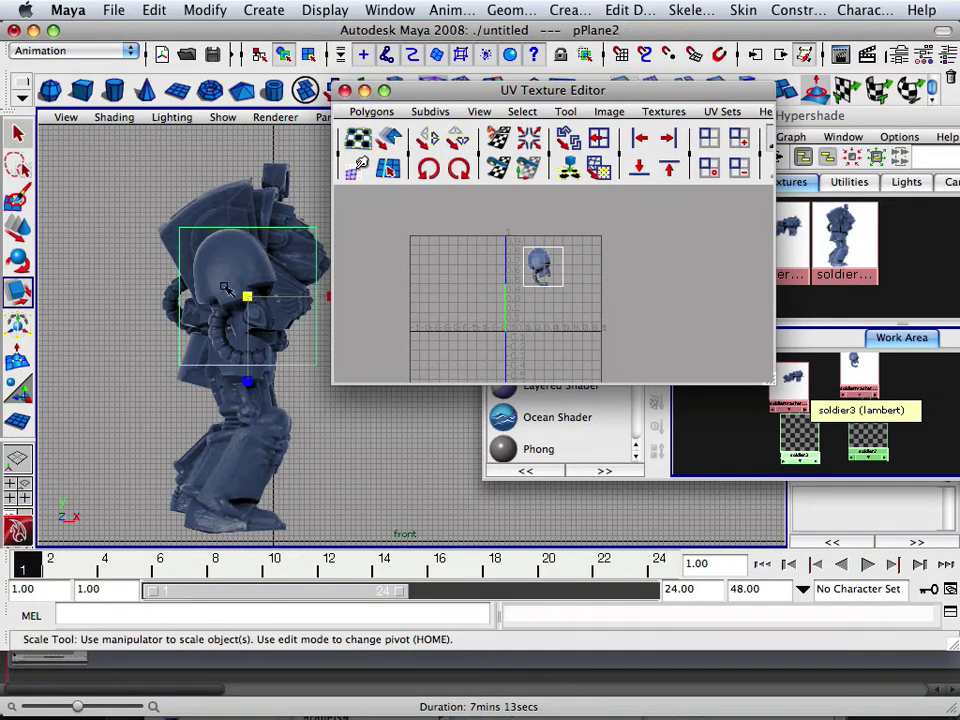
drag(247, 297, 61, 204)
key(w)
drag(247, 294, 250, 268)
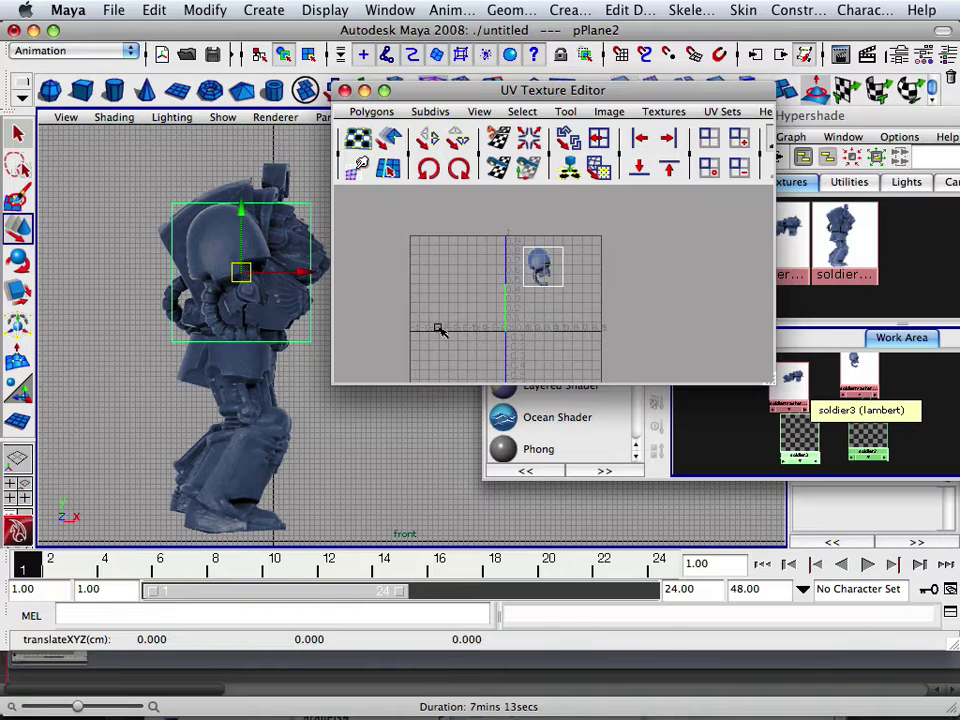
Select all of the shoulder plane's UVs and scale them up slightly around the shoulder image.
alt+right_drag(433, 328, 592, 290)
drag(488, 206, 629, 329)
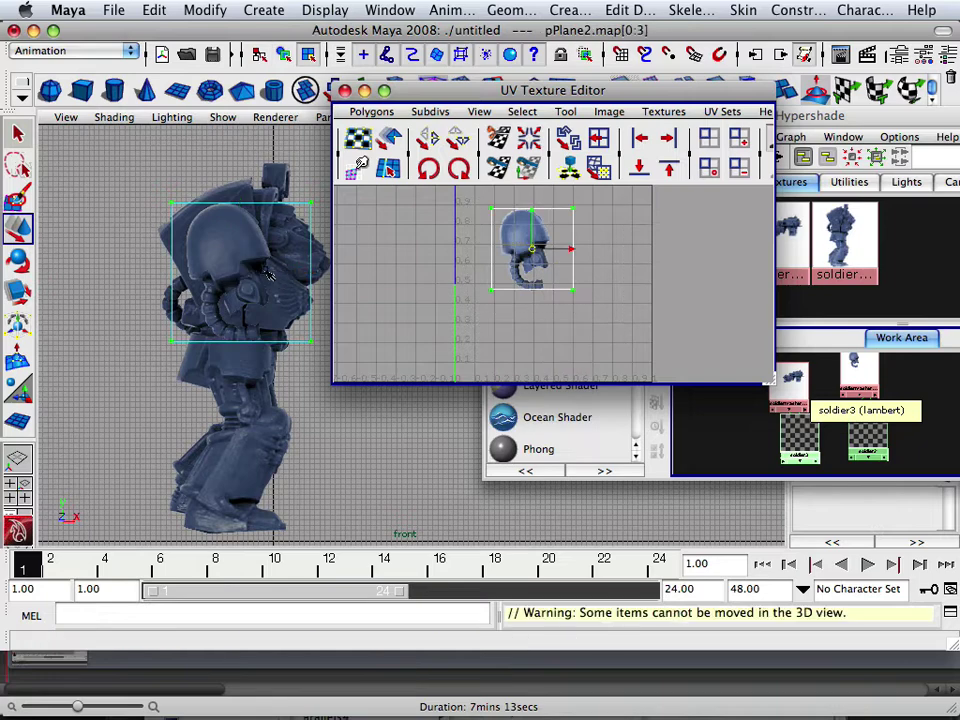
click(17, 290)
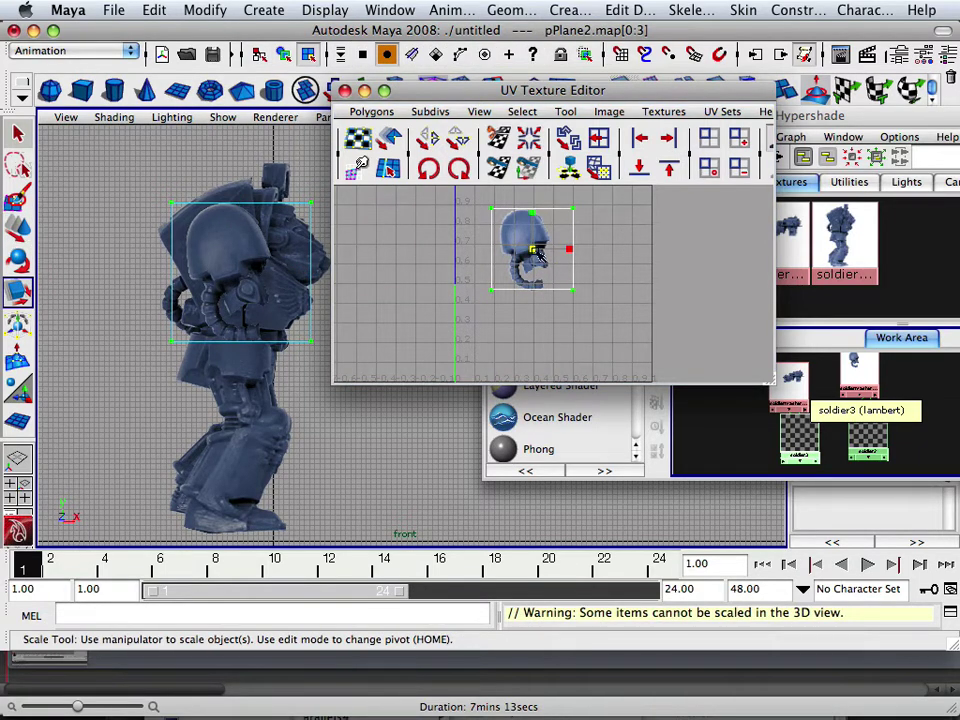
drag(540, 254, 542, 254)
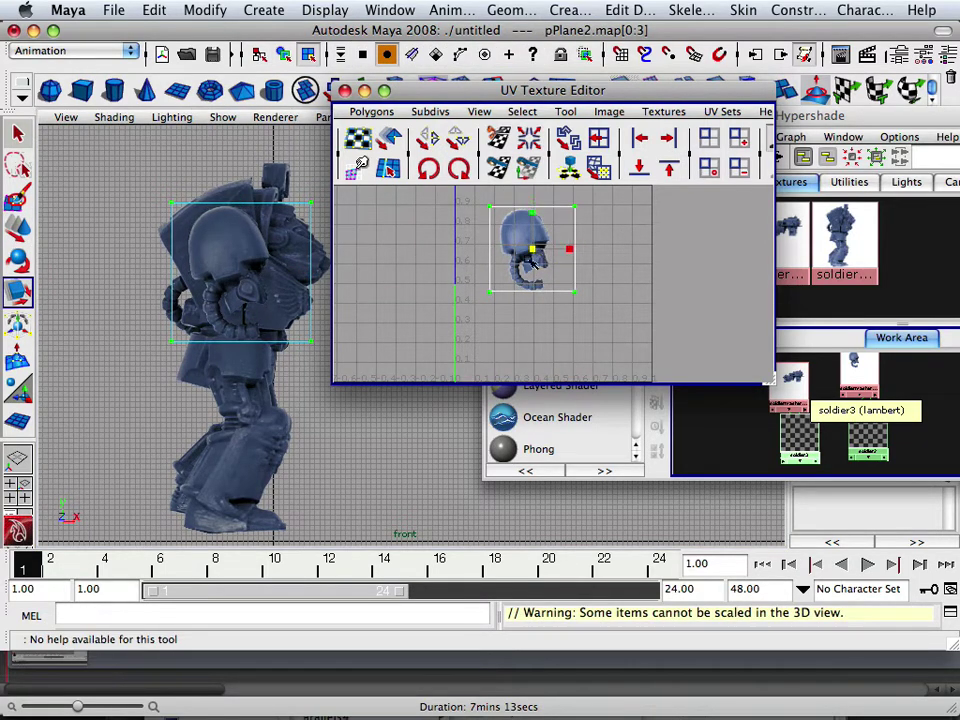
Deselect the shoulder UVs and select the gun plane in object mode in the front view.
click(439, 315)
alt+middle_drag(302, 401, 204, 474)
alt+right_drag(450, 470, 356, 469)
alt+middle_drag(356, 469, 185, 467)
click(388, 422)
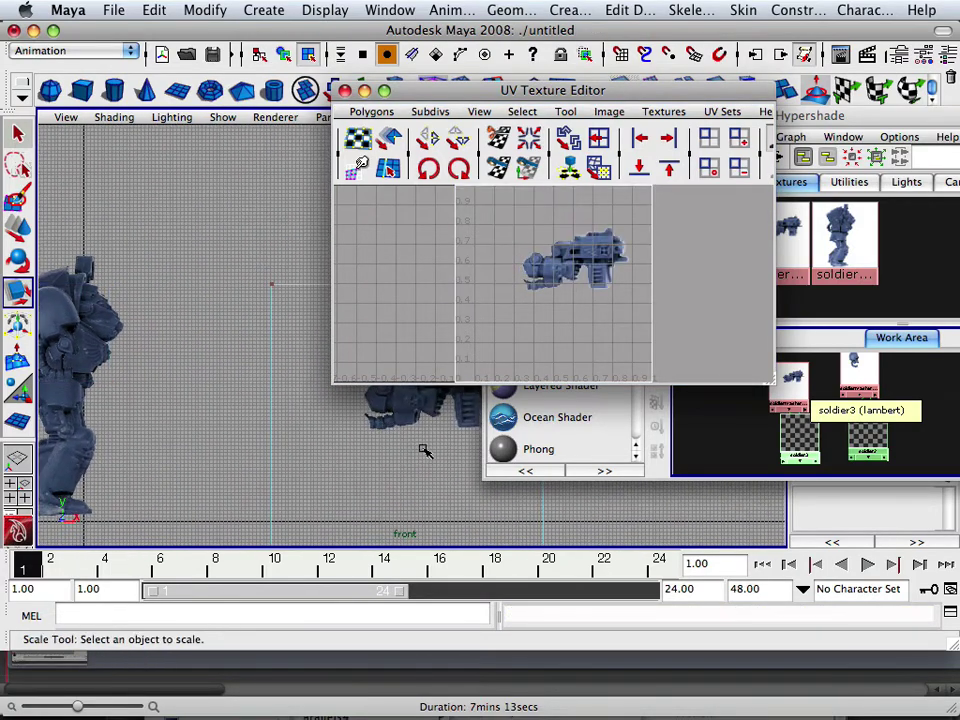
right_drag(416, 411, 475, 339)
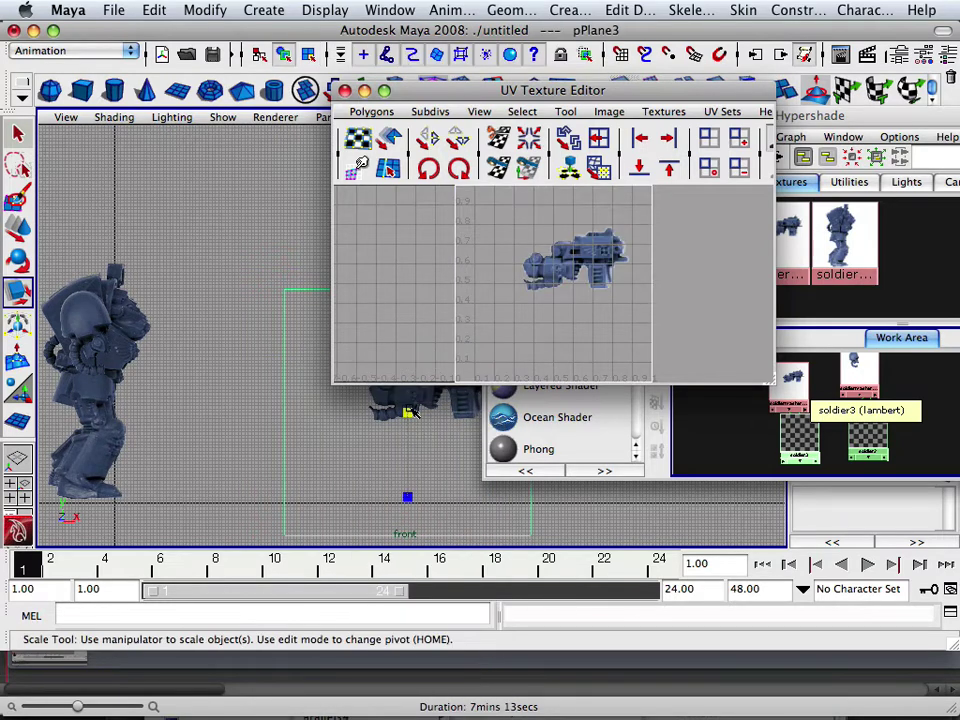
Move the gun plane closer to the soldier so the gun sits just in front of the body.
click(18, 229)
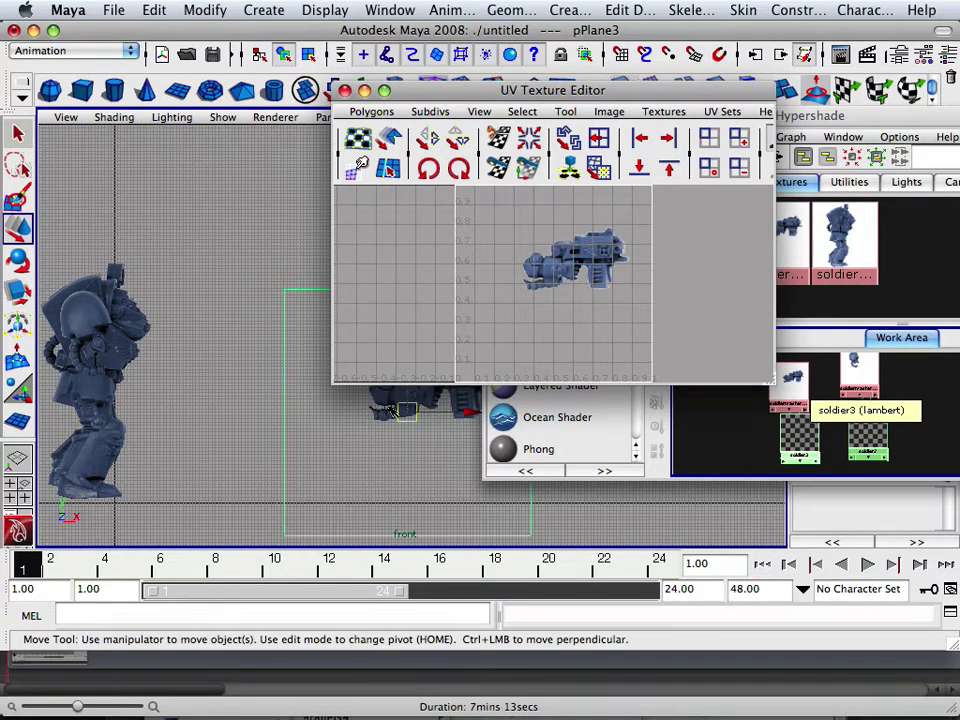
drag(380, 407, 107, 374)
alt+middle_drag(100, 373, 275, 350)
scroll(140, 386, up, 3)
scroll(250, 360, up, 3)
drag(138, 401, 287, 454)
alt+middle_drag(170, 414, 228, 395)
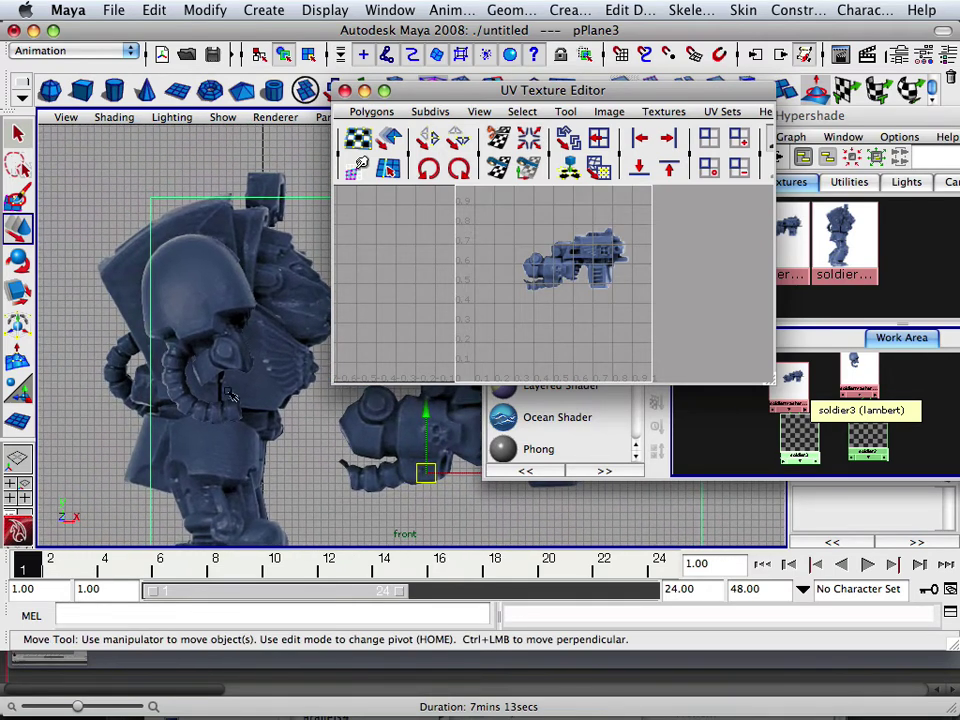
click(108, 327)
click(167, 300)
click(185, 320)
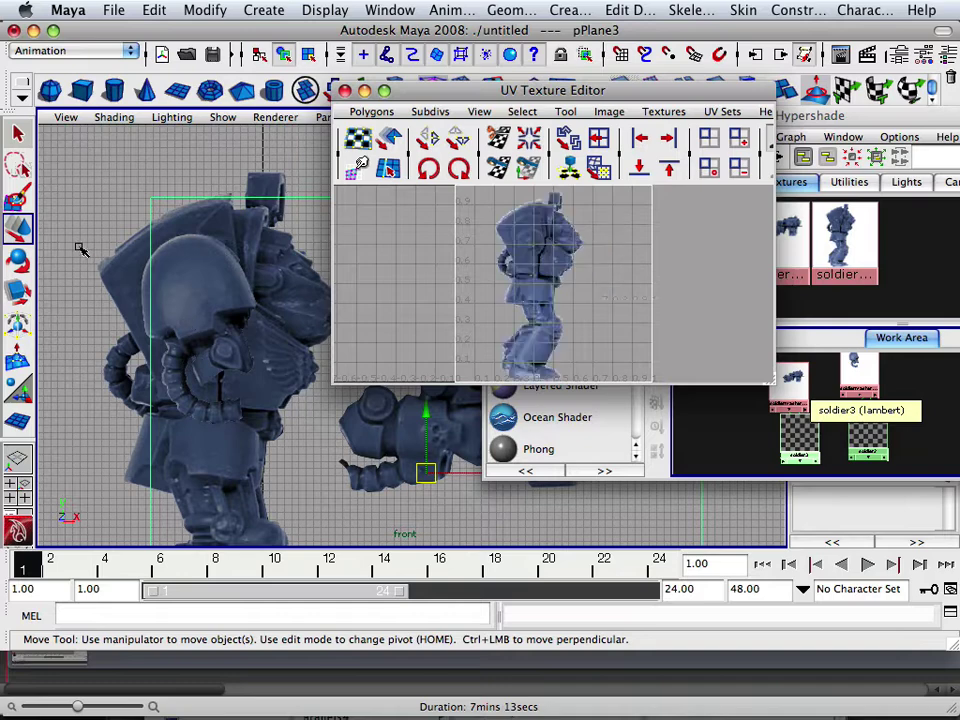
key(z)
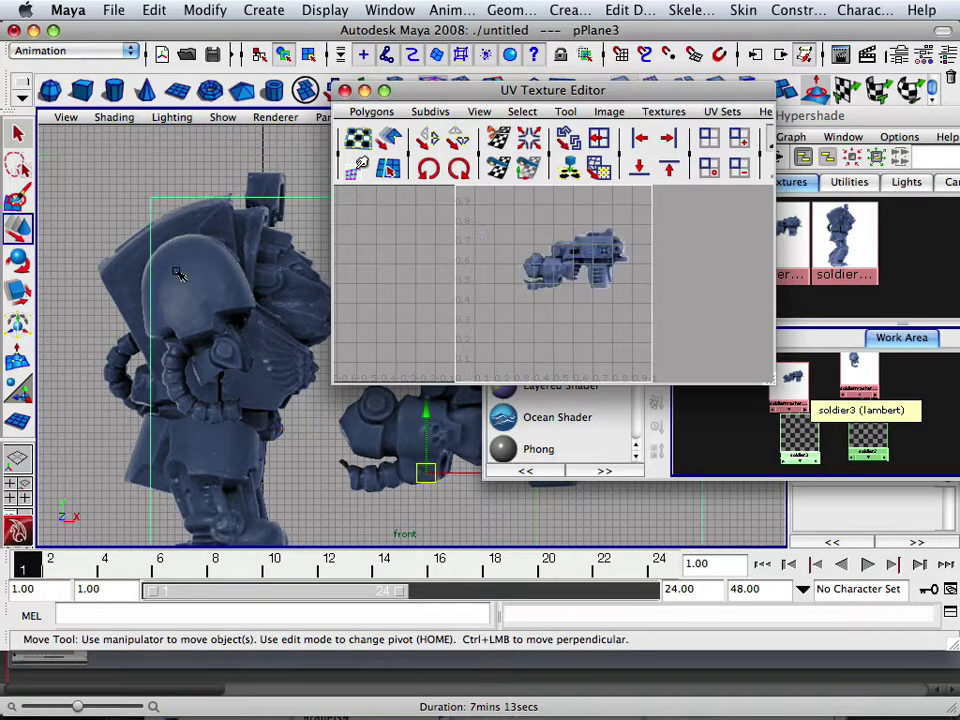
Switch to the perspective view and move the gun plane along X clear of the soldier's body.
scroll(178, 274, up, 3)
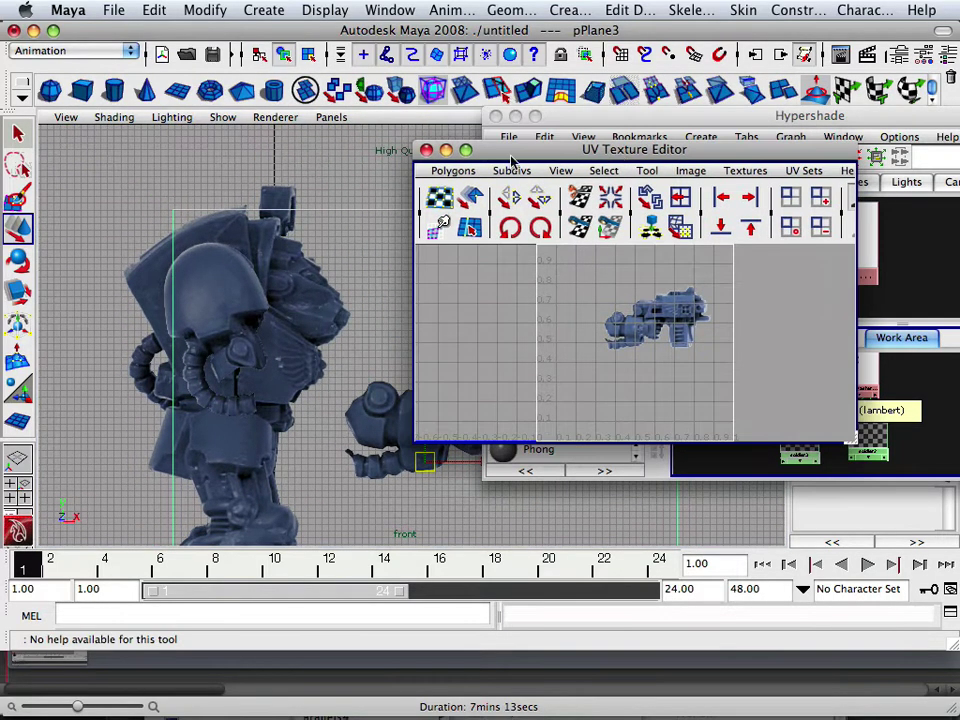
key(space)
key(space)
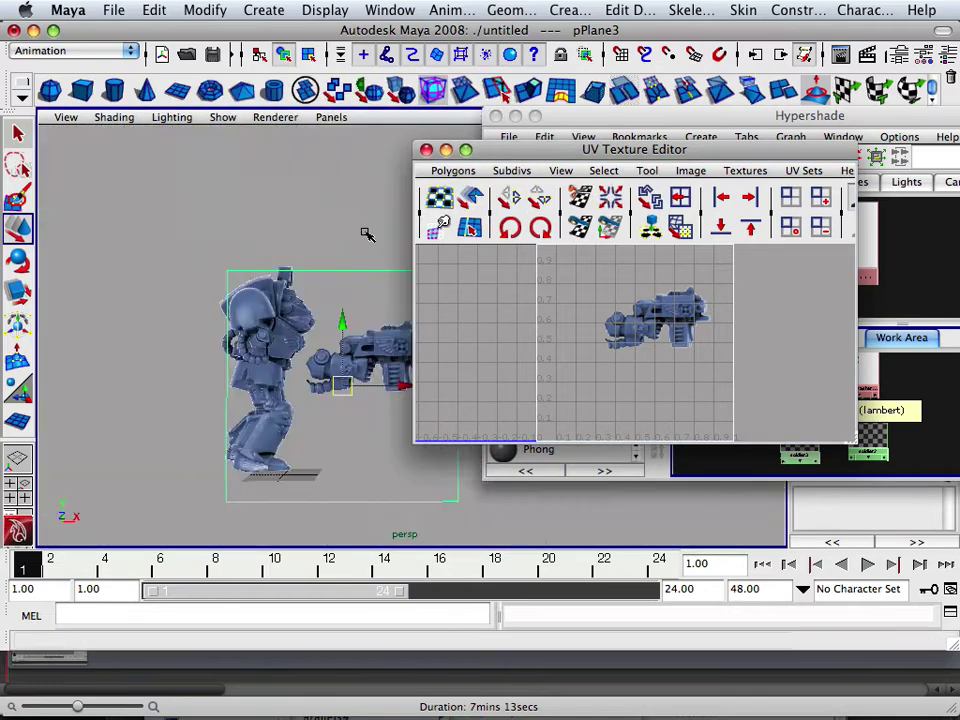
scroll(358, 235, down, 4)
scroll(315, 280, up, 5)
click(247, 205)
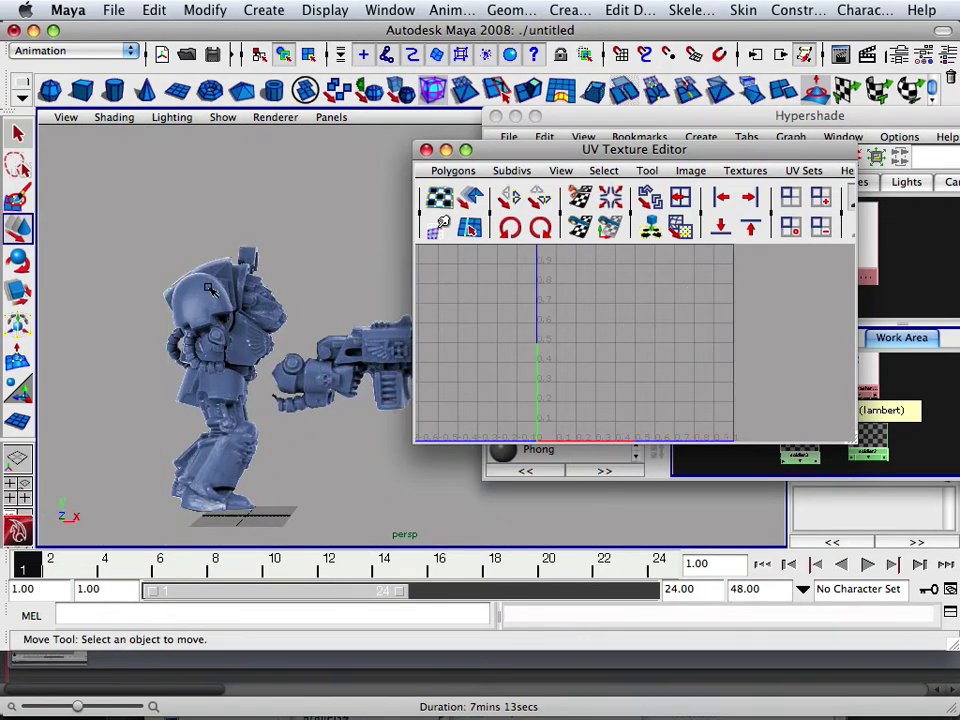
click(210, 289)
mouse_move(317, 236)
alt+mouse_down()
mouse_move(249, 261)
mouse_move(304, 231)
alt+mouse_up()
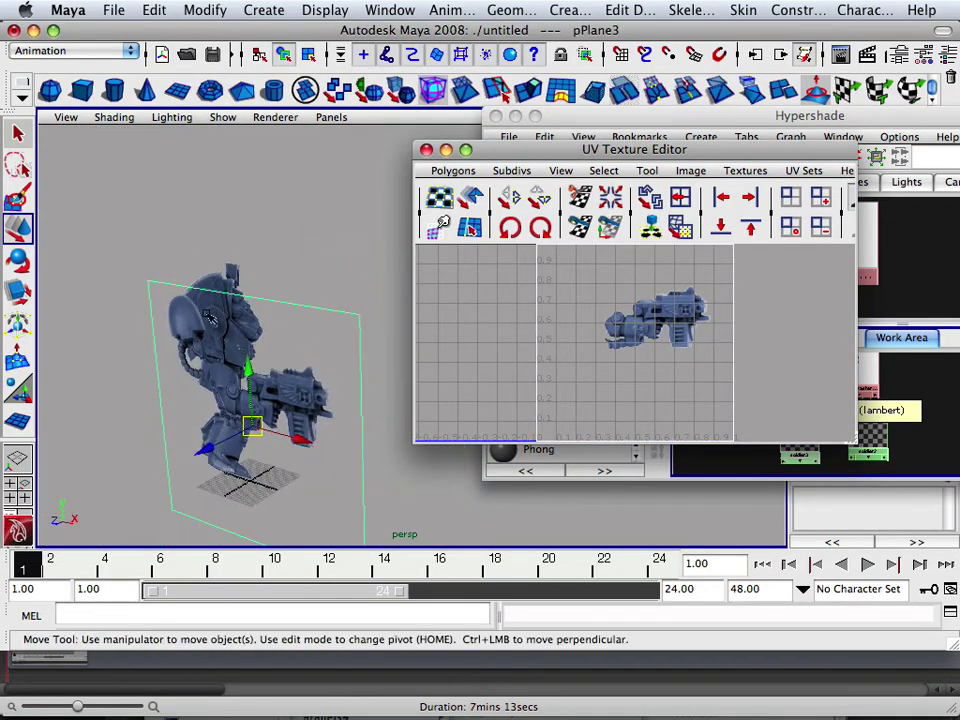
drag(297, 440, 425, 477)
Select the shoulder plane in the perspective view and return to the front view.
click(189, 322)
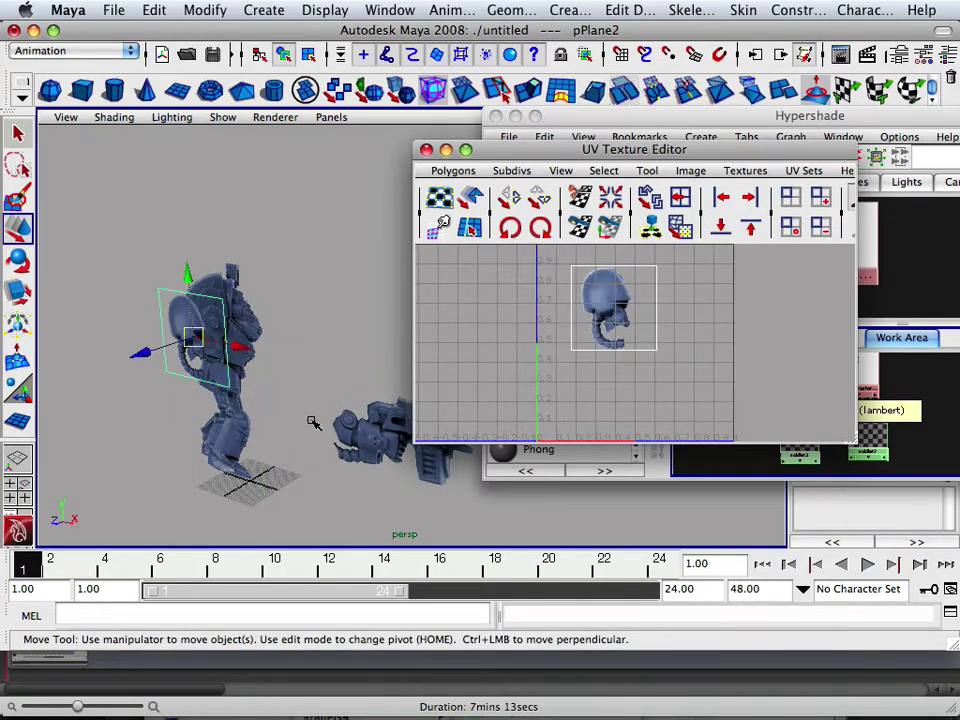
alt+drag(281, 413, 240, 400)
key(space)
key(space)
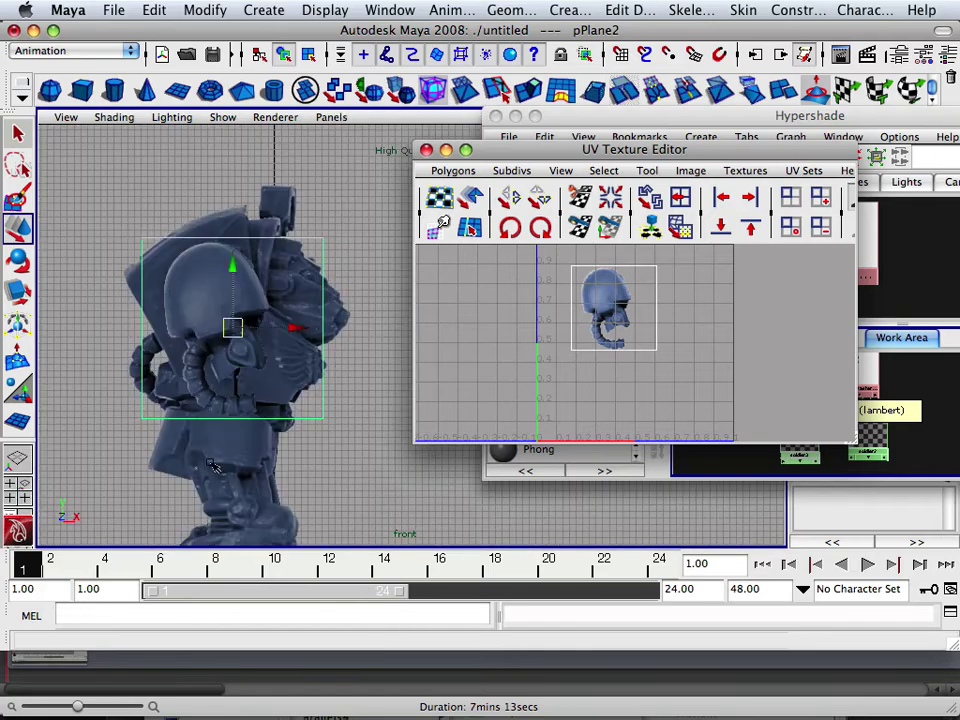
alt+middle_drag(176, 446, 100, 438)
scroll(362, 334, down, 2)
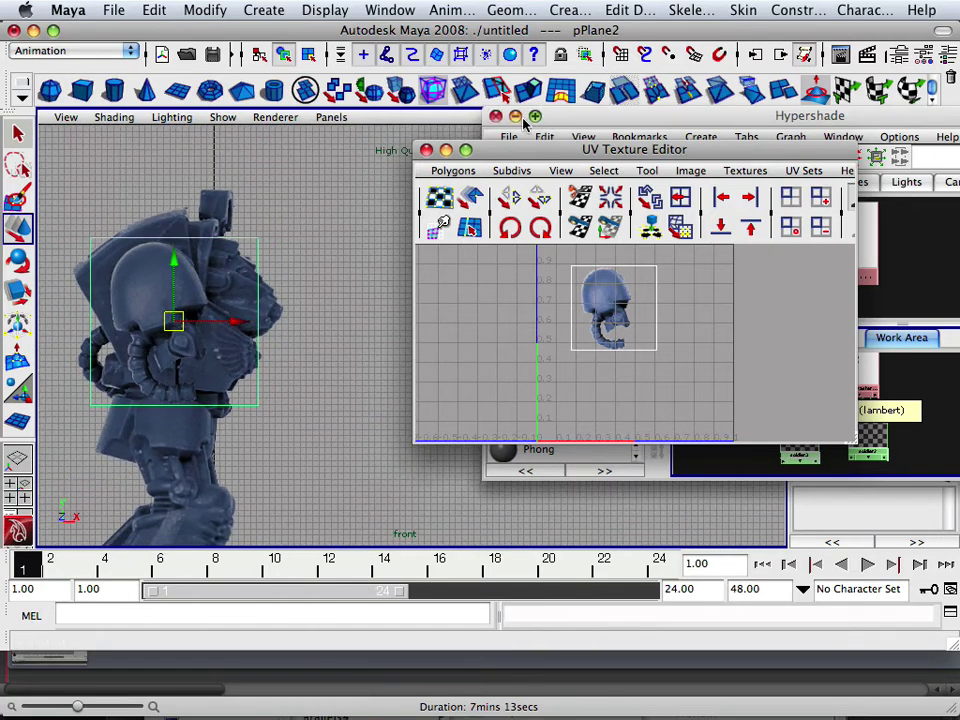
Clear the Hypershade and UV Texture Editor off the soldier and gun, scale the shoulder plane up by about a fifth, and deselect it.
click(515, 116)
drag(510, 150, 649, 86)
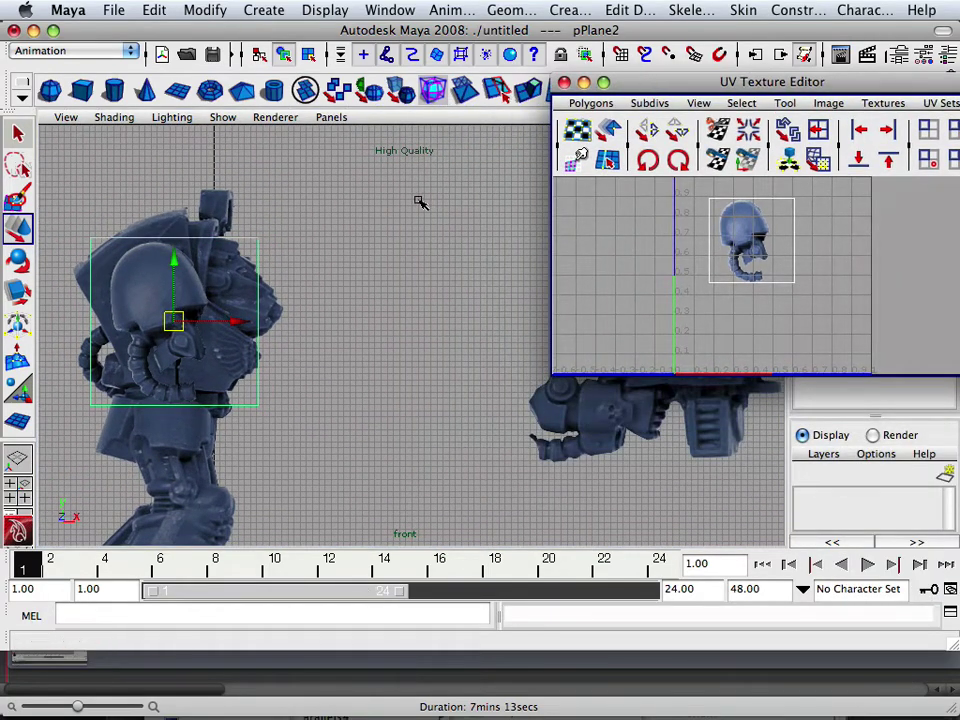
alt+right_drag(378, 236, 287, 302)
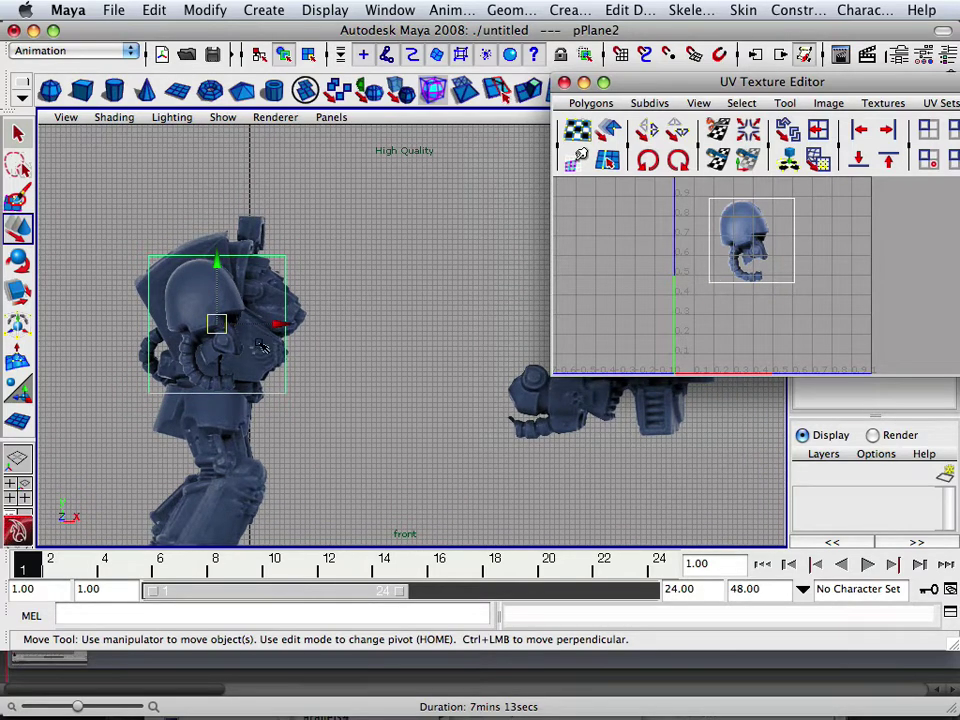
key(r)
drag(216, 324, 243, 326)
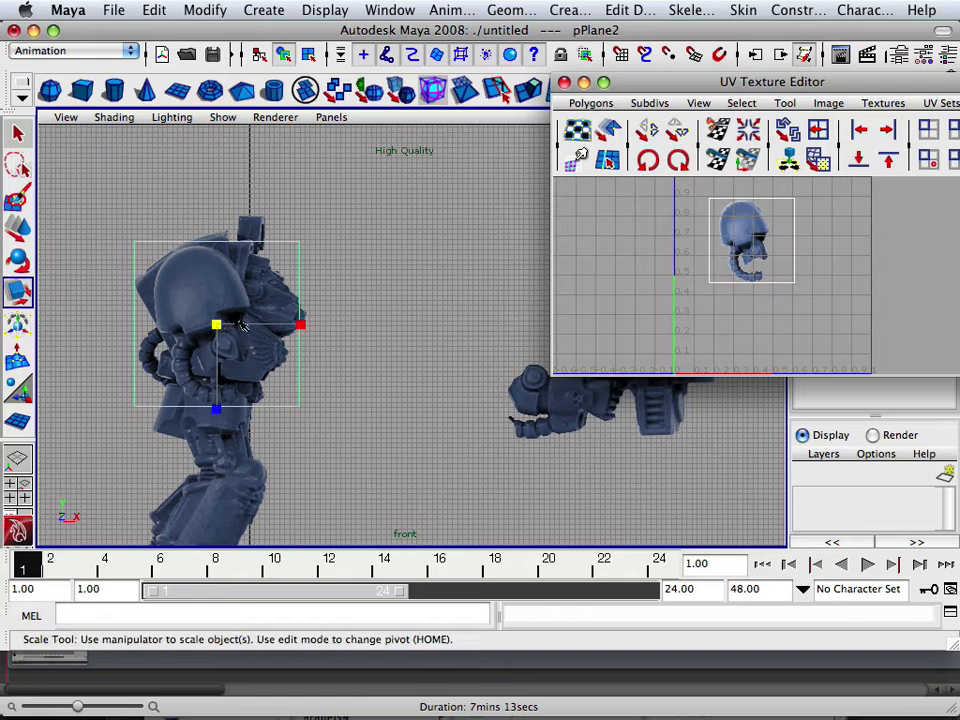
key(Delete)
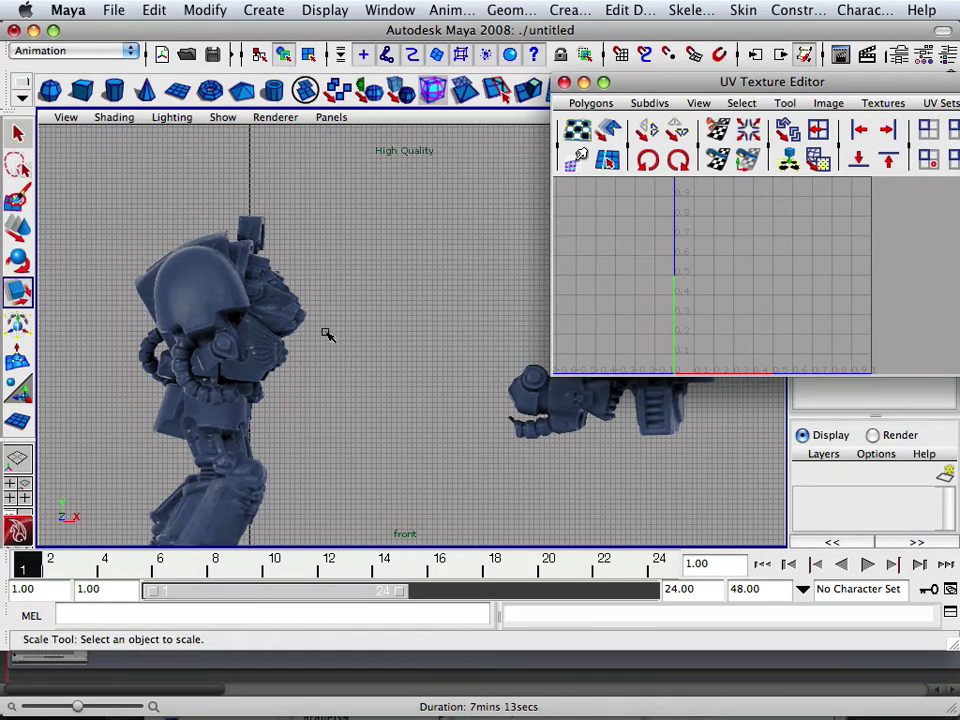
Scale the gun plane uniformly down to less than half its size and place it over the front of the soldier's torso.
click(552, 434)
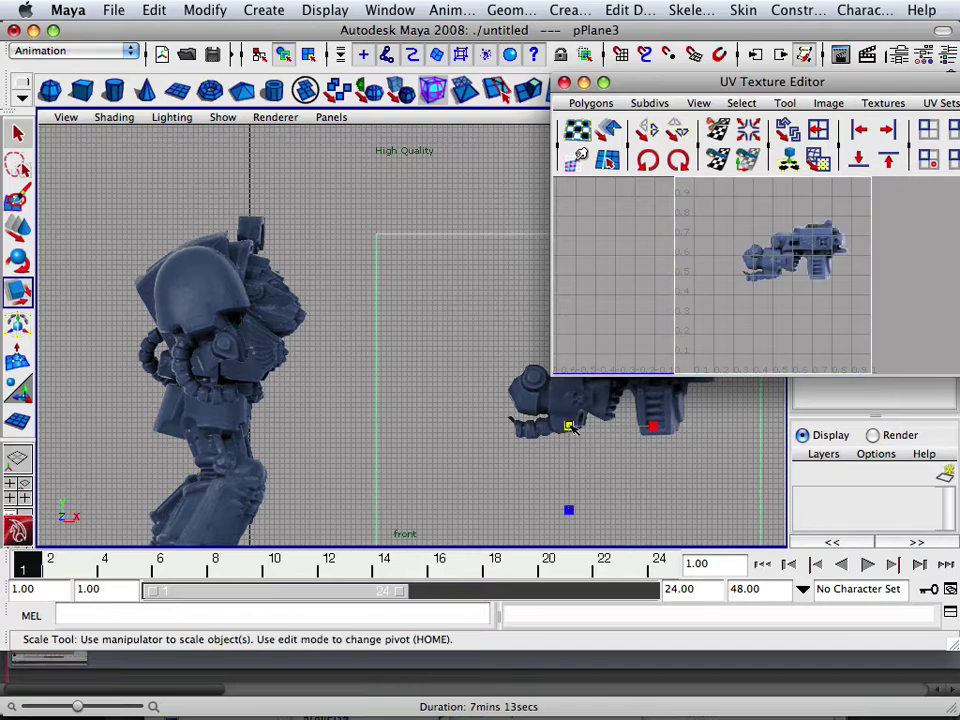
drag(568, 426, 391, 403)
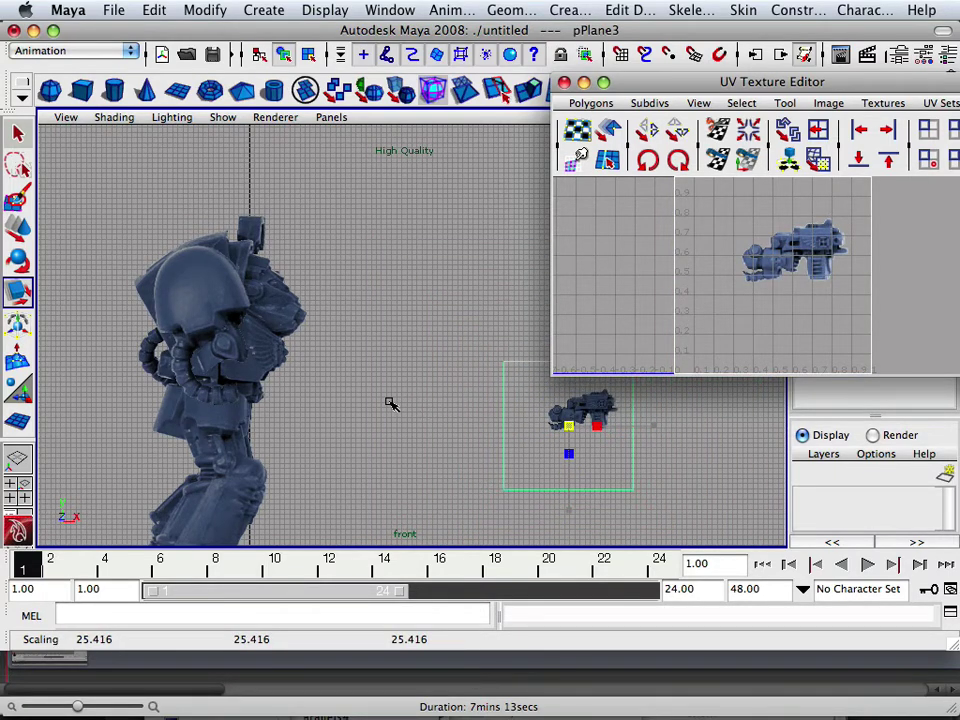
key(w)
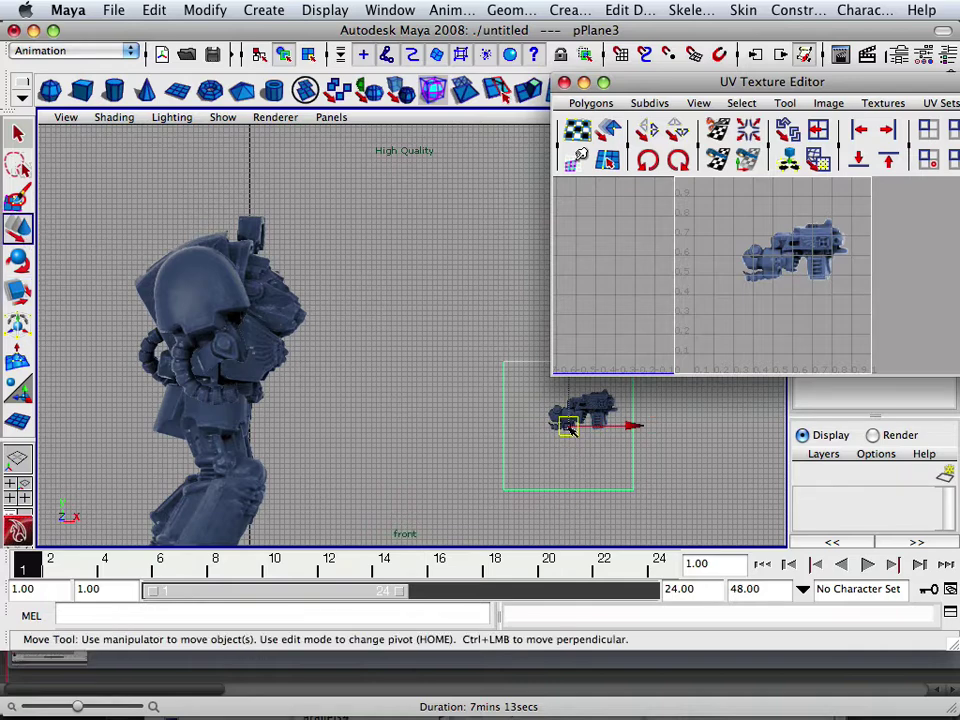
drag(568, 426, 280, 368)
click(20, 290)
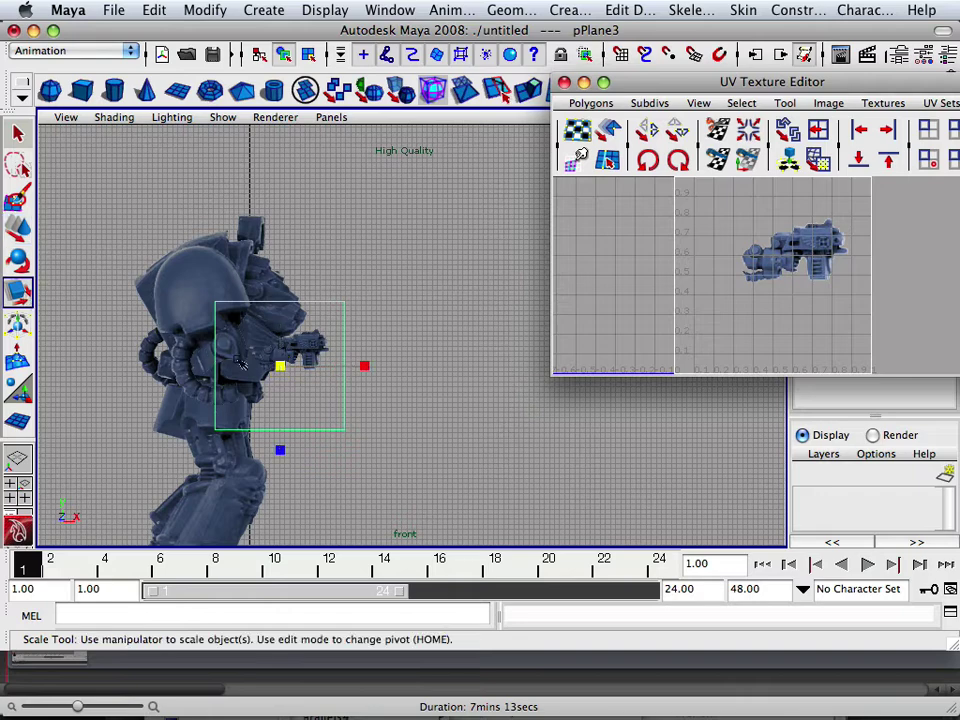
drag(281, 366, 303, 383)
Select all of the gun plane's UVs in the UV Texture Editor and scale them down to about half size.
mouse_move(795, 287)
right_down()
mouse_move(825, 274)
mouse_move(785, 276)
right_up()
scroll(782, 274, down, 2)
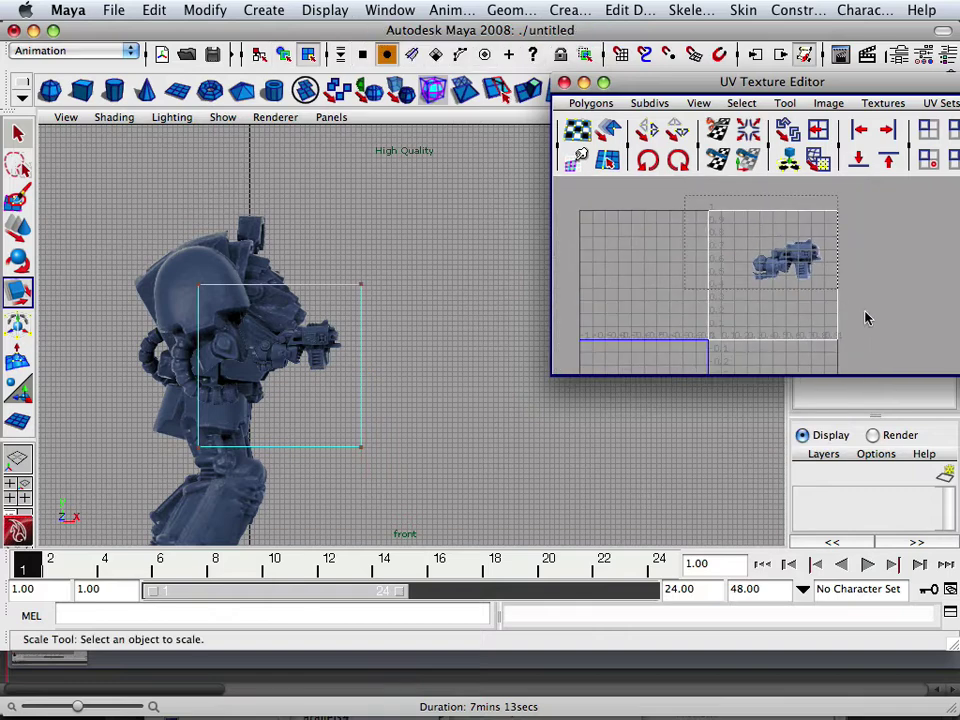
drag(888, 337, 861, 330)
drag(780, 277, 750, 268)
Move the gun plane's UVs over the gun artwork and enlarge them slightly to frame the whole gun.
key(w)
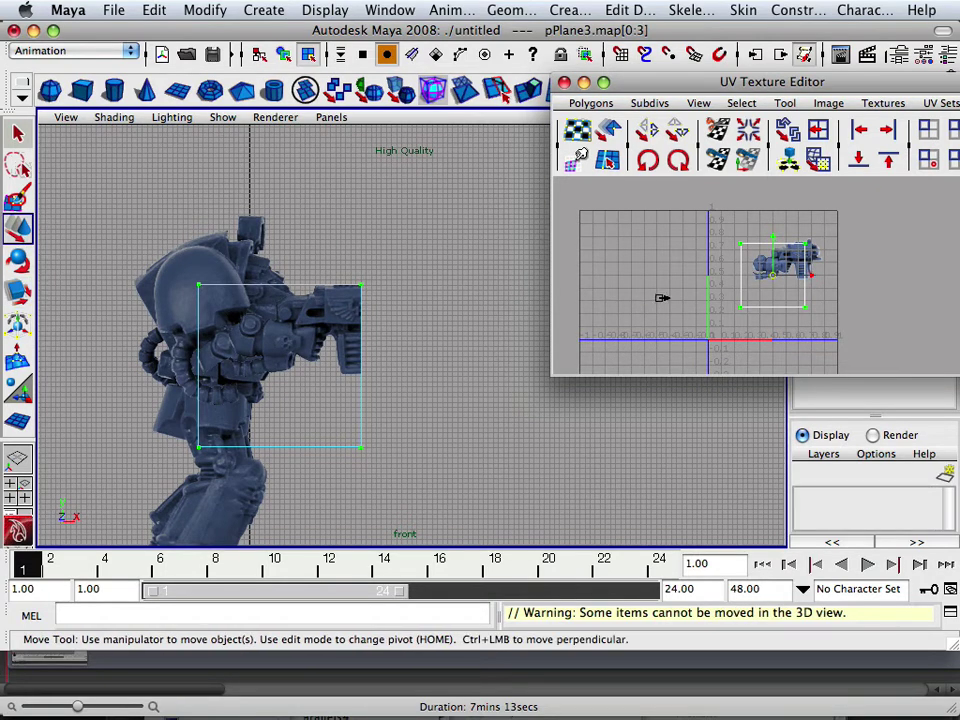
drag(772, 276, 788, 259)
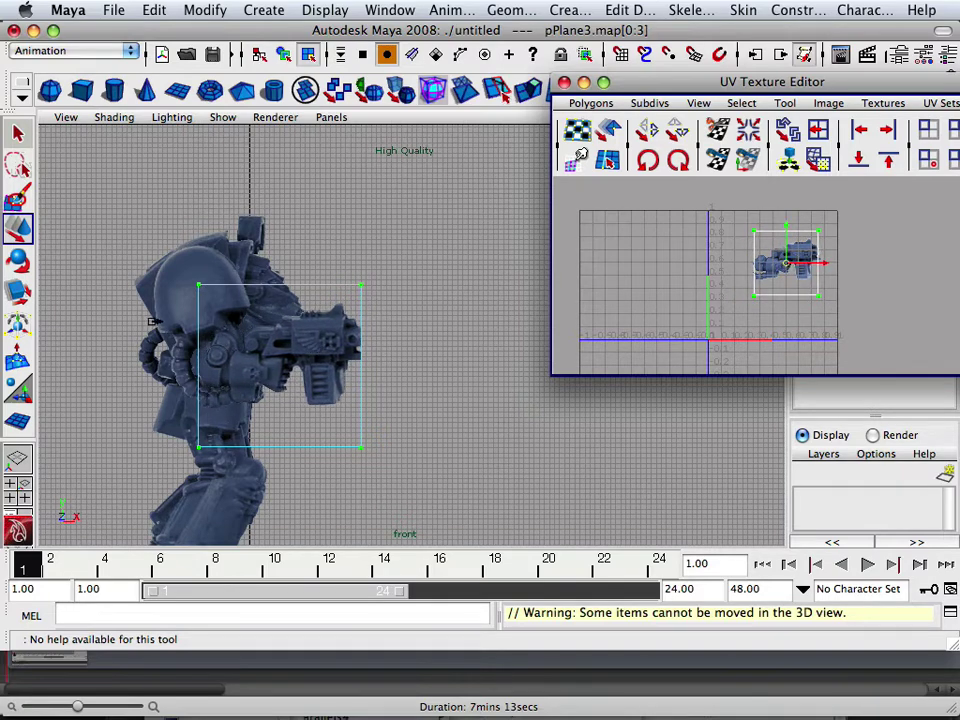
key(r)
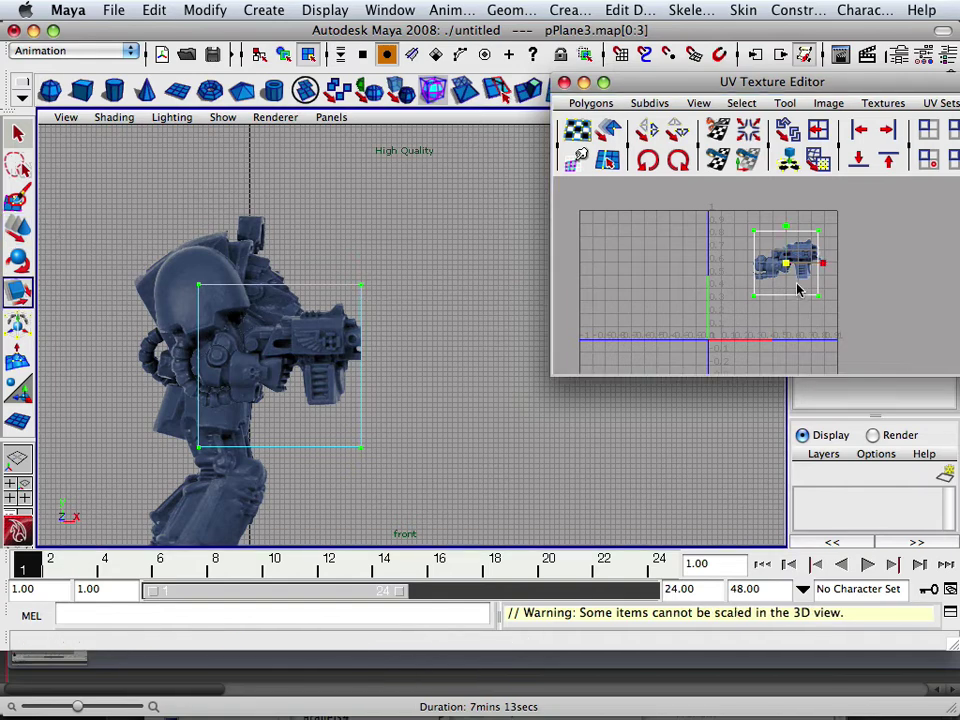
drag(788, 266, 800, 270)
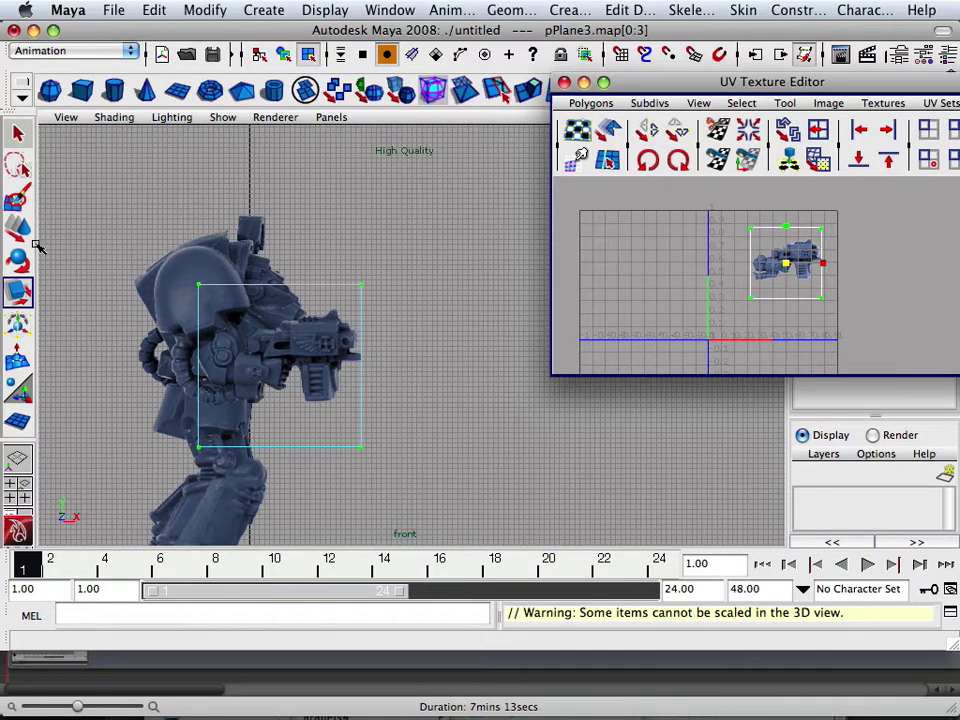
Return the gun plane to object mode and move it up slightly against the soldier's arm.
key(w)
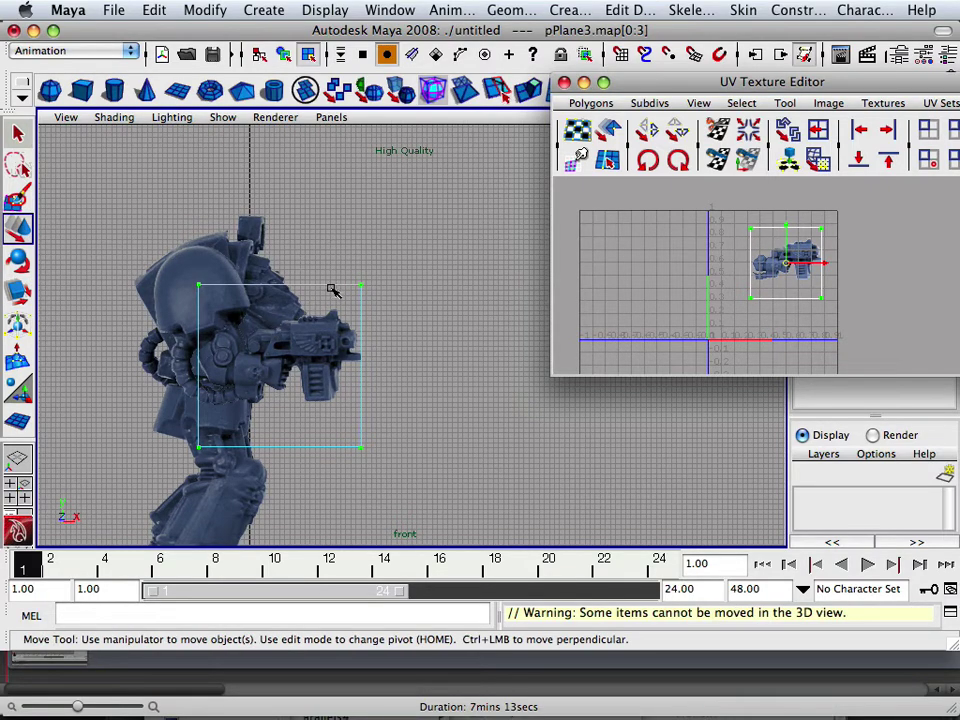
right_drag(321, 287, 345, 295)
drag(284, 320, 285, 303)
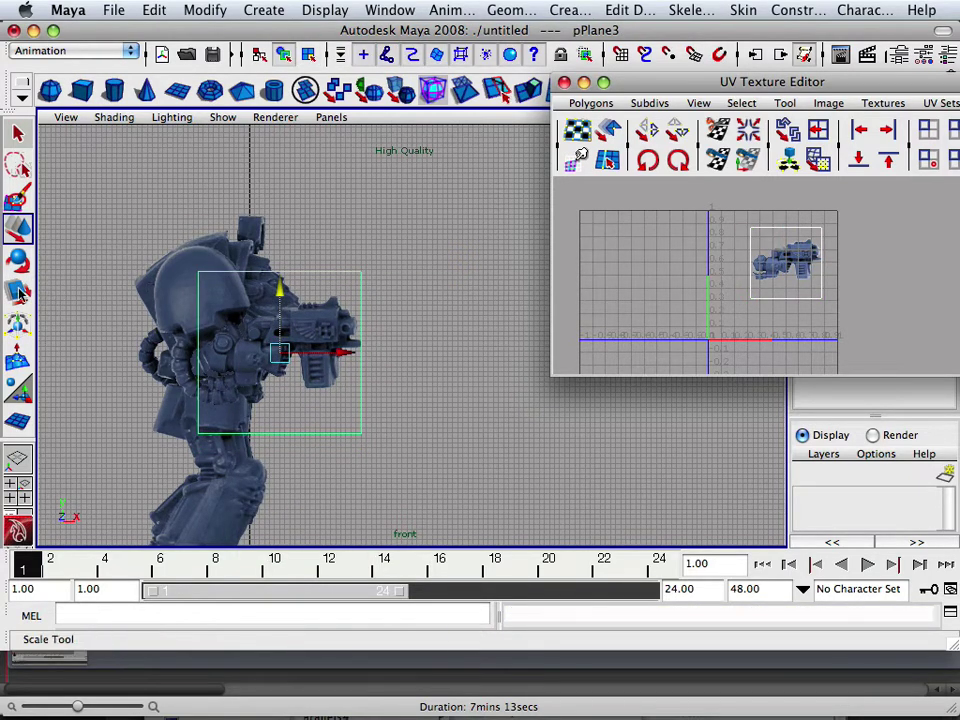
Scale the gun plane up uniformly by about a quarter and move it to about X 9, Y 45.8 so the gun lines up with the soldier's arm.
click(17, 291)
drag(280, 352, 301, 361)
click(17, 228)
key(r)
click(18, 228)
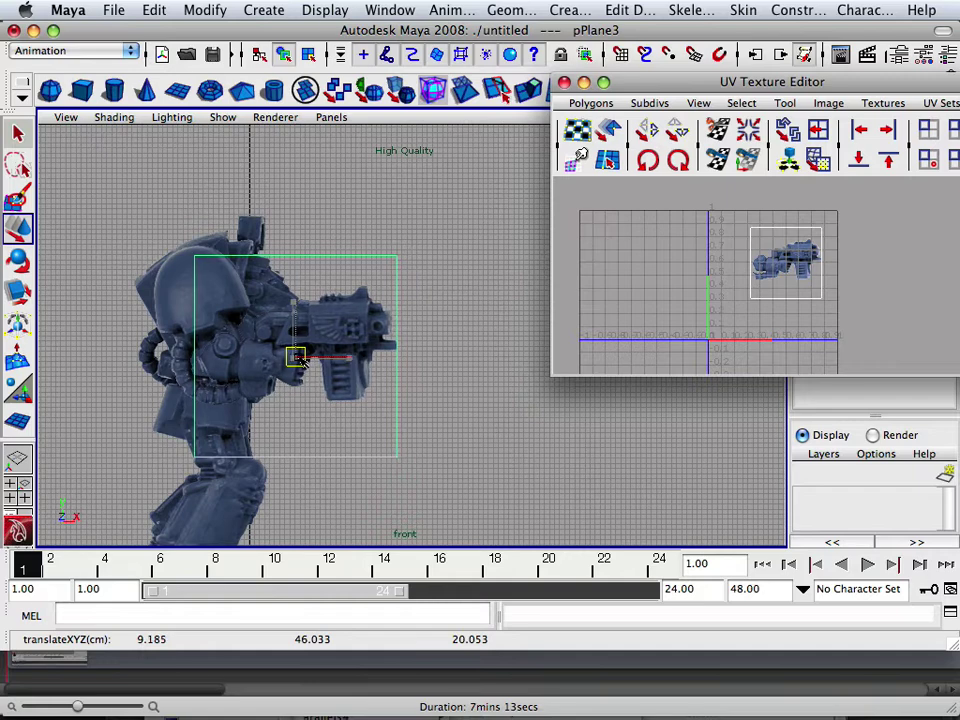
drag(400, 462, 298, 360)
key(q)
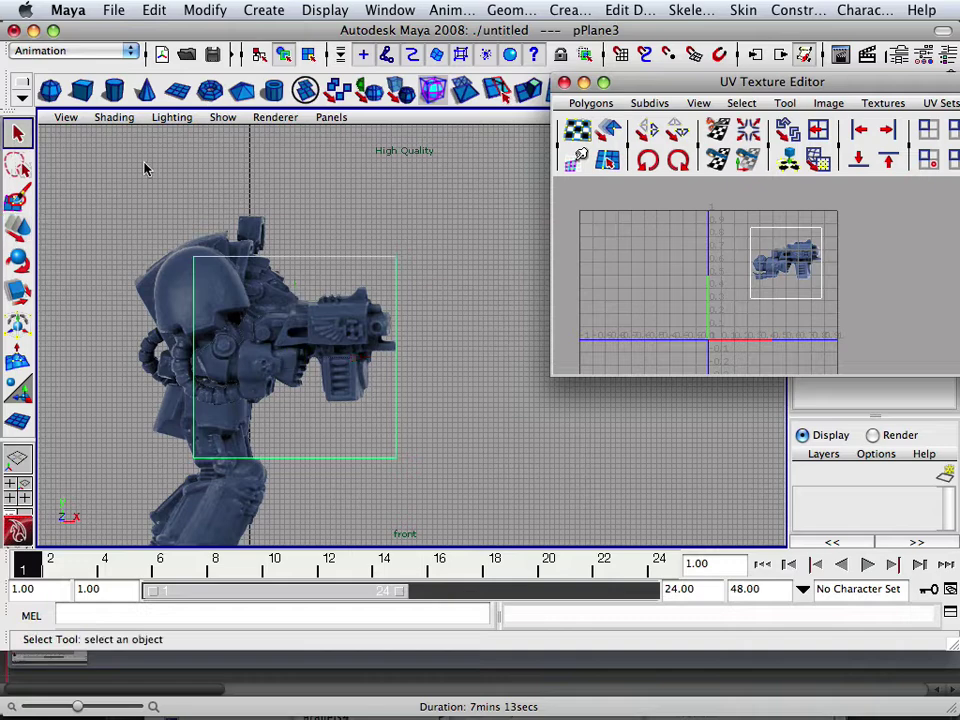
Select the shoulder plane and examine how the three planes line up in the perspective and front views.
key(space)
key(space)
alt+drag(354, 289, 377, 284)
alt+drag(300, 310, 152, 376)
click(288, 356)
key(space)
key(space)
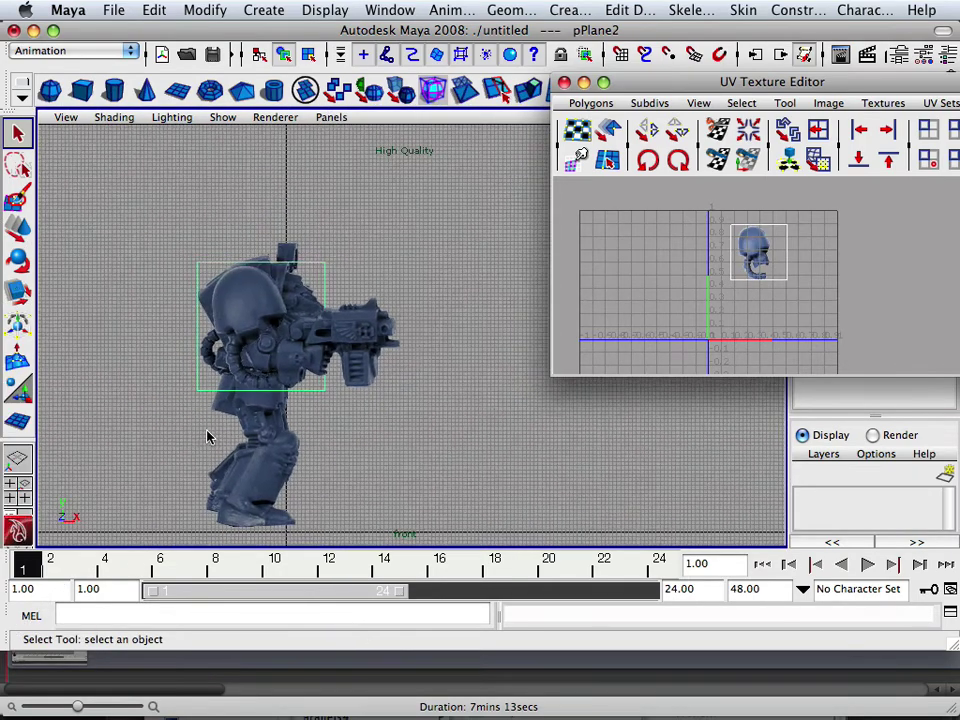
mouse_move(198, 427)
alt+middle_down()
mouse_move(189, 418)
mouse_move(214, 424)
alt+middle_up()
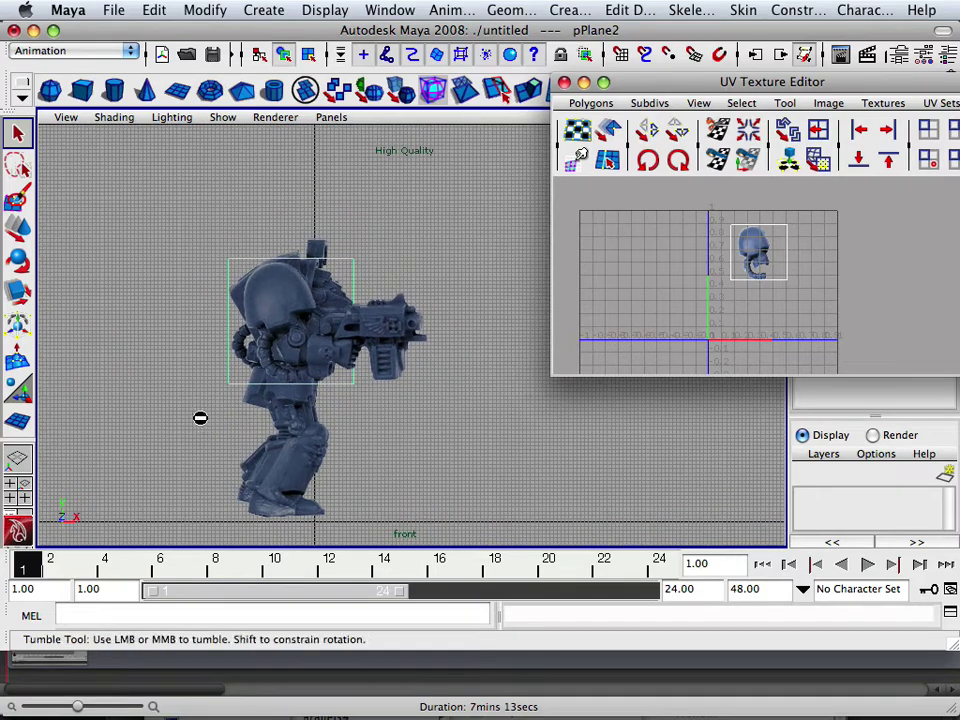
alt+right_drag(325, 430, 448, 362)
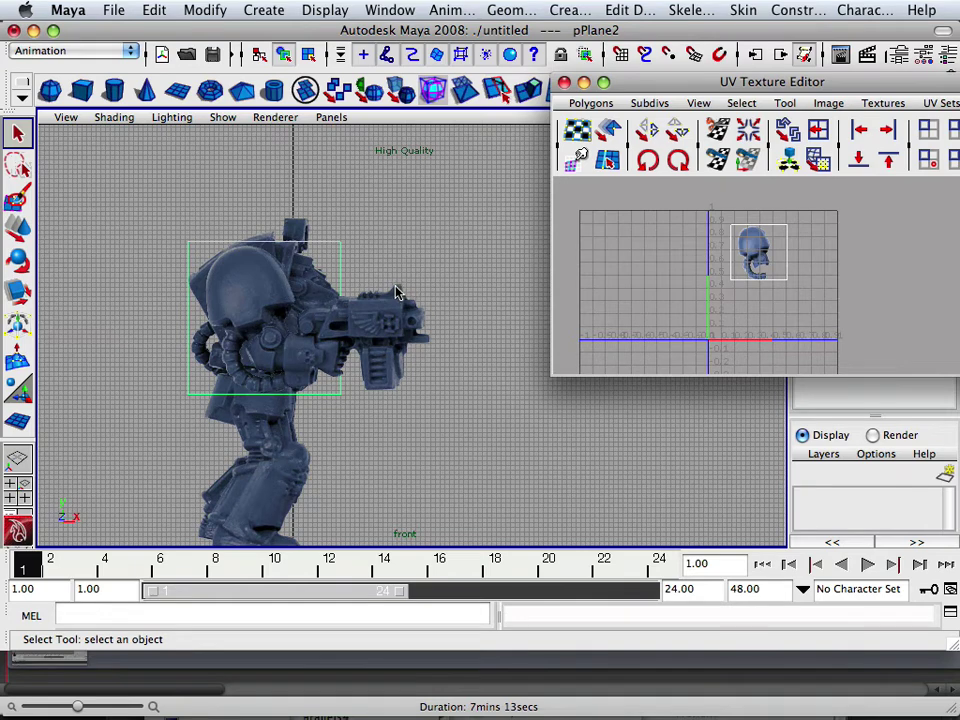
Move the shoulder plane back along Z in the perspective view, closer to the body plane.
key(space)
key(space)
alt+drag(422, 332, 358, 404)
alt+drag(280, 416, 296, 418)
alt+middle_drag(296, 418, 332, 404)
alt+drag(332, 404, 240, 383)
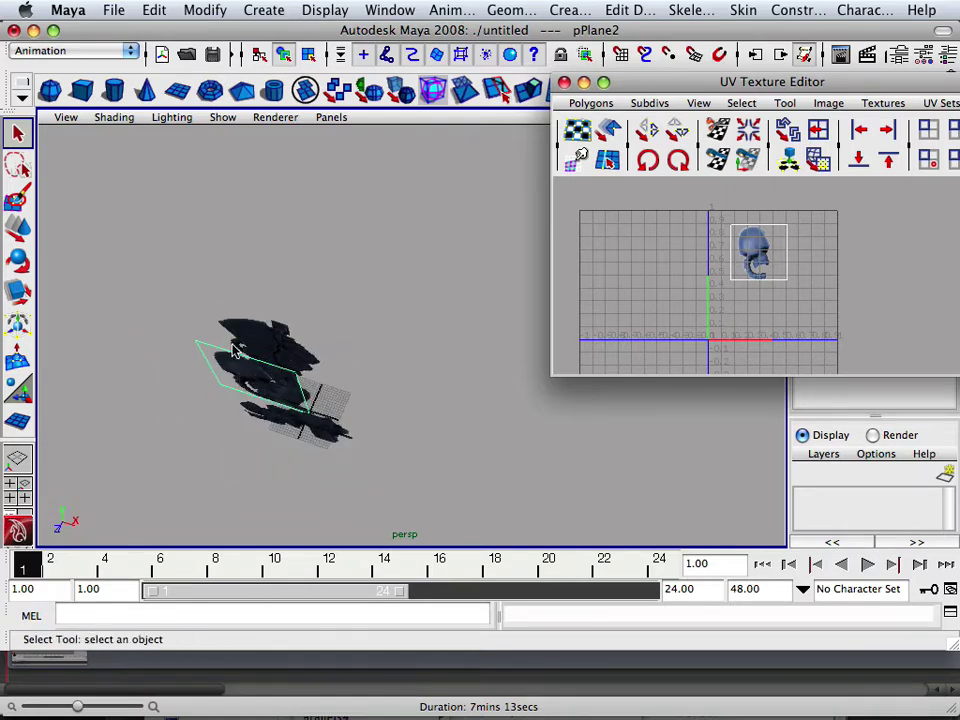
key(w)
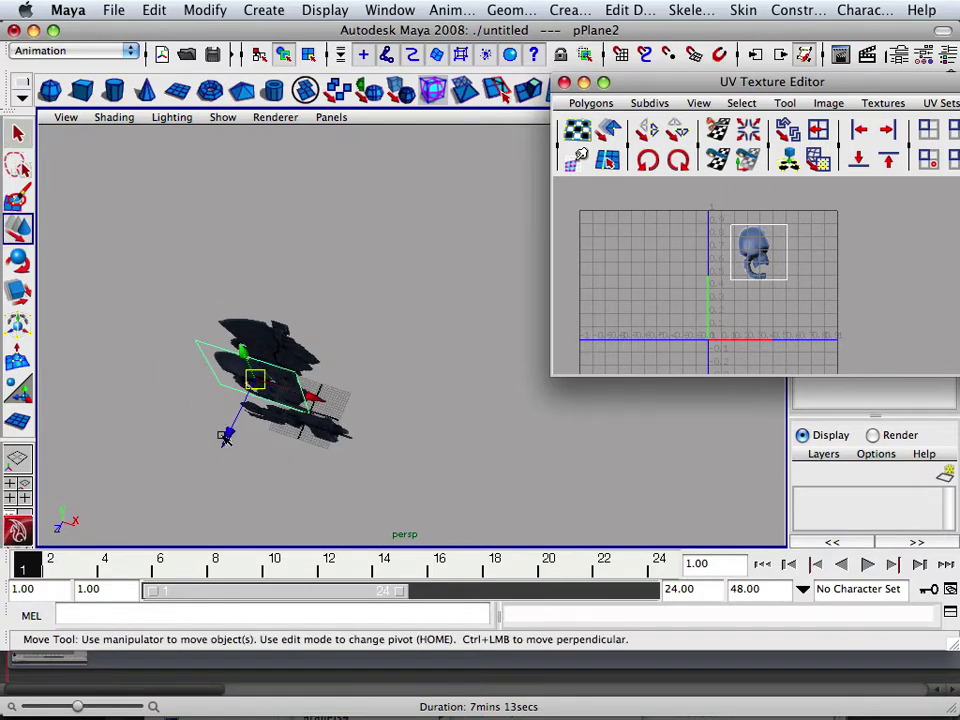
drag(225, 437, 236, 420)
Move the gun plane back along Z to about 10.6, close to the shoulder plane, and check the spacing from several angles.
click(301, 430)
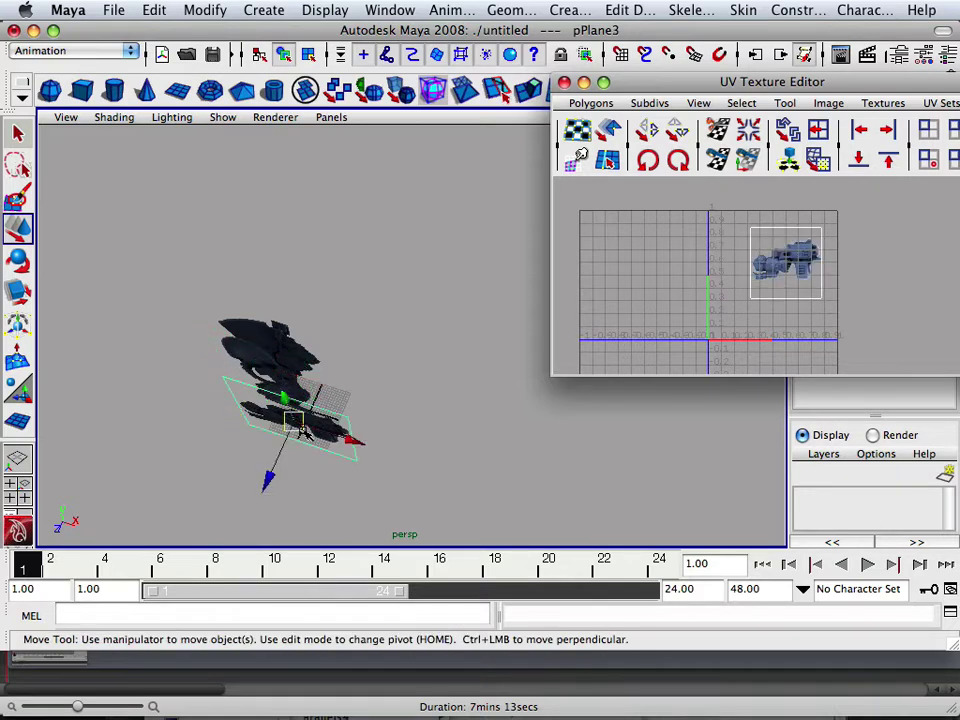
drag(283, 466, 270, 478)
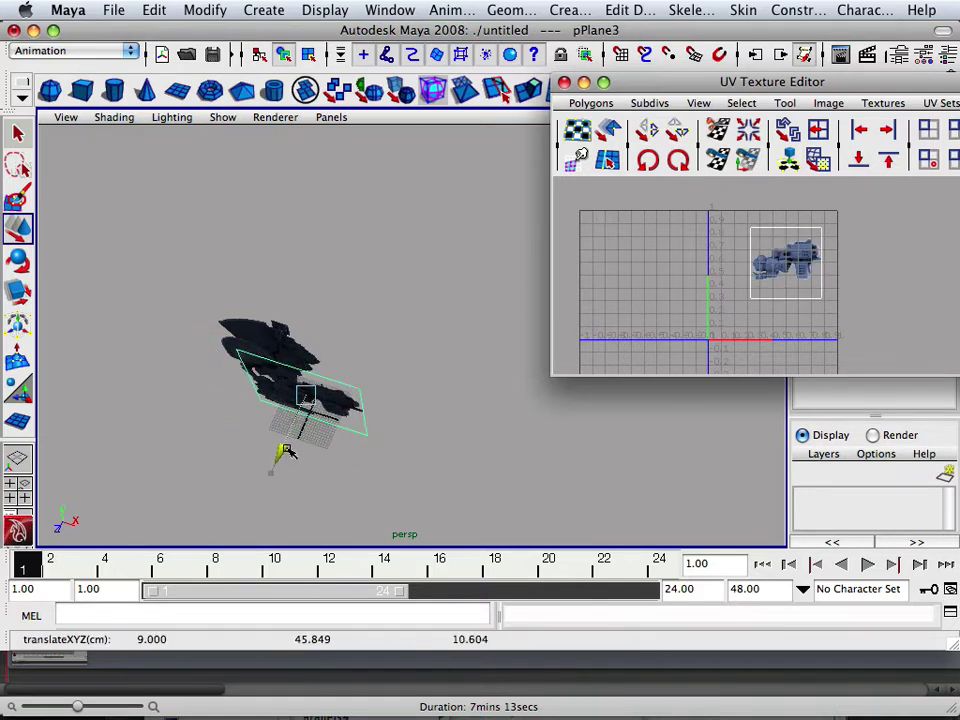
alt+drag(214, 459, 253, 375)
scroll(249, 390, up, 4)
mouse_move(175, 404)
alt+mouse_down()
mouse_move(161, 412)
mouse_move(313, 403)
mouse_move(154, 403)
mouse_move(163, 377)
mouse_move(163, 386)
alt+mouse_up()
alt+middle_drag(290, 438, 370, 385)
alt+drag(320, 410, 300, 447)
Select all three reference planes in the front view and move them together about 5.8 cm along positive X to centre the soldier's legs on the vertical axis.
key(space)
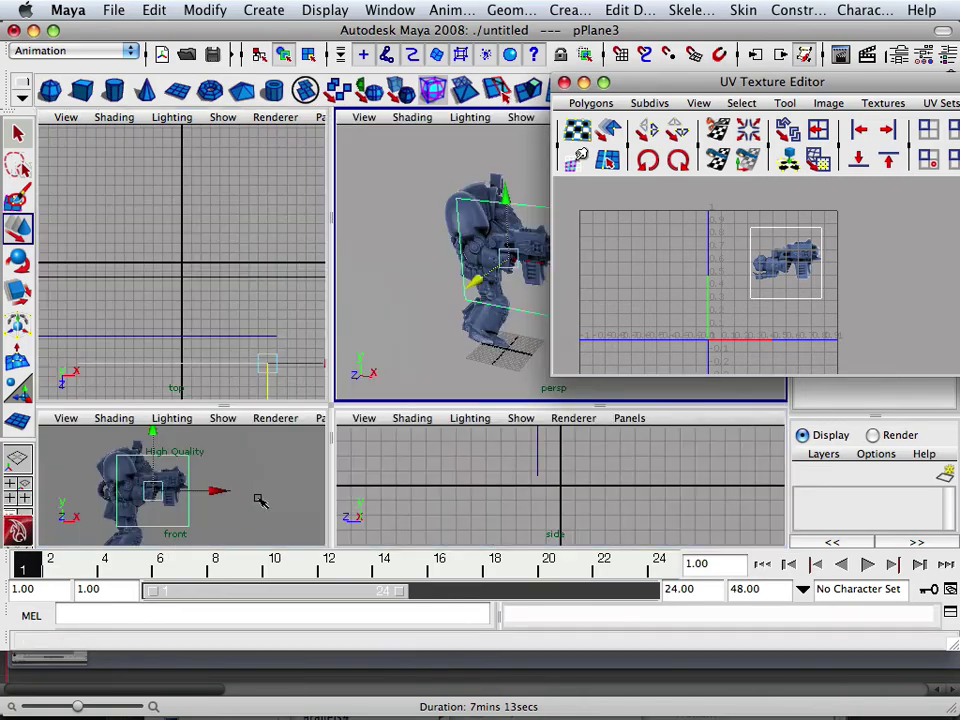
key(space)
mouse_move(258, 474)
alt+middle_down()
mouse_move(197, 379)
mouse_move(238, 456)
mouse_move(256, 469)
alt+middle_up()
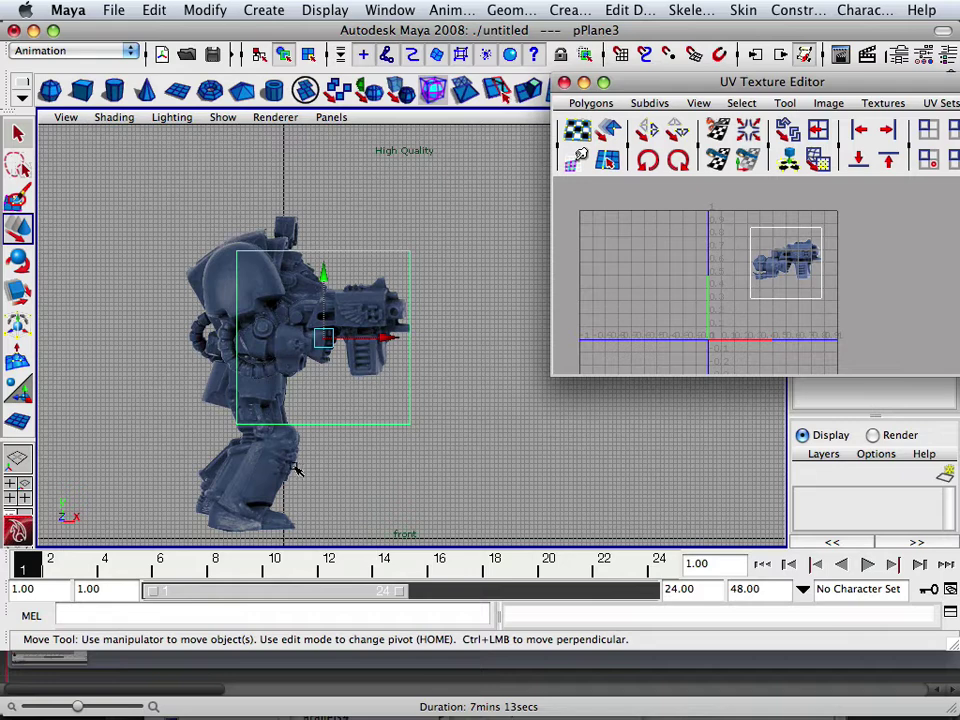
click(297, 468)
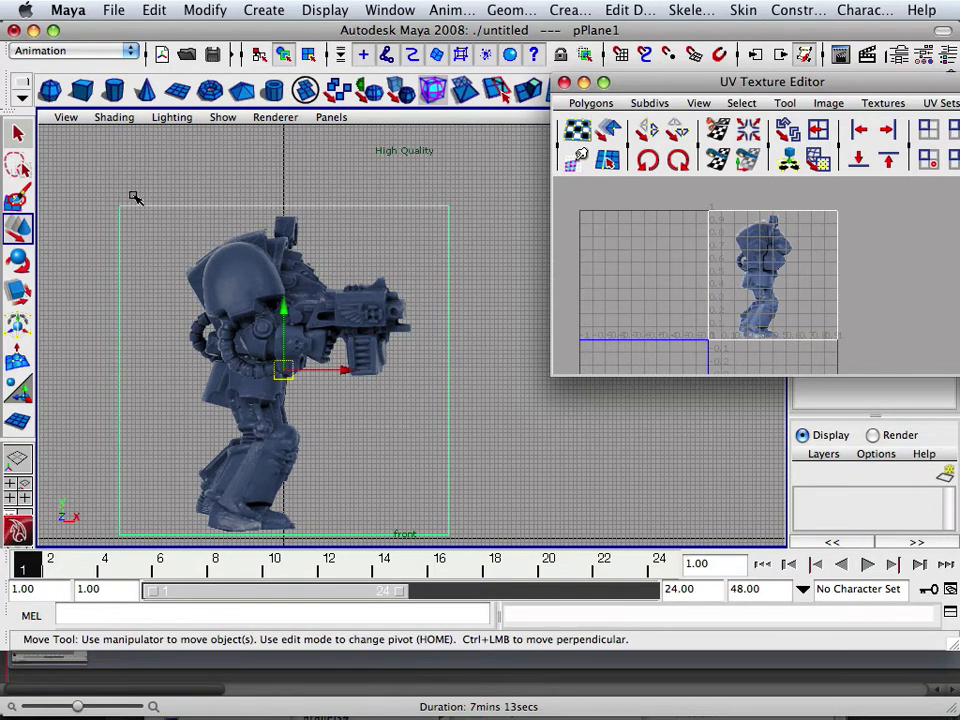
drag(102, 182, 458, 518)
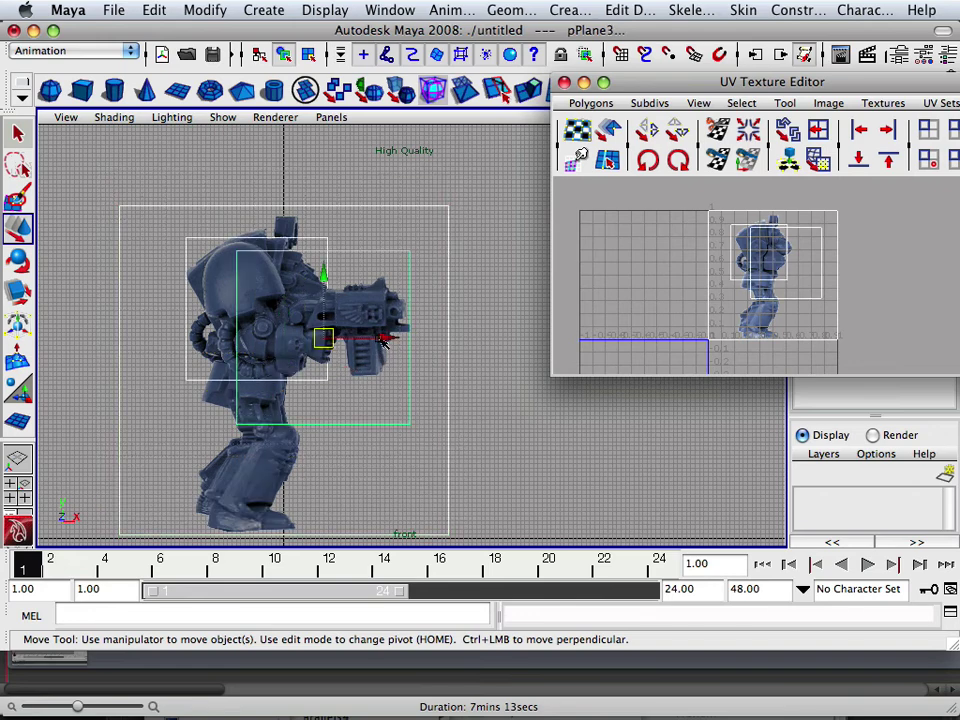
drag(383, 340, 408, 340)
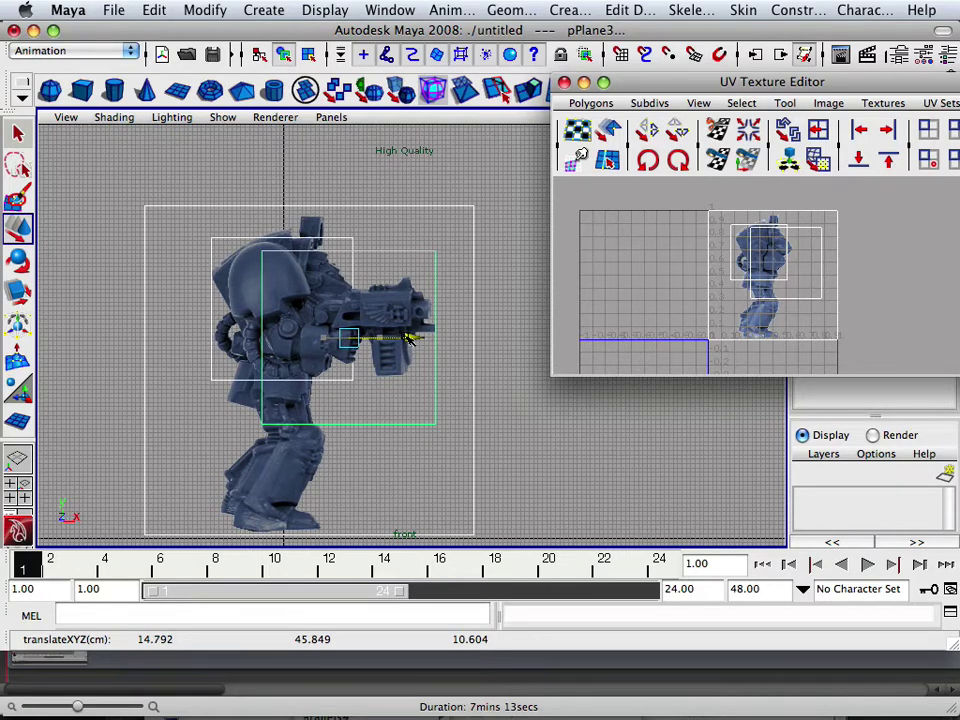
drag(408, 340, 422, 344)
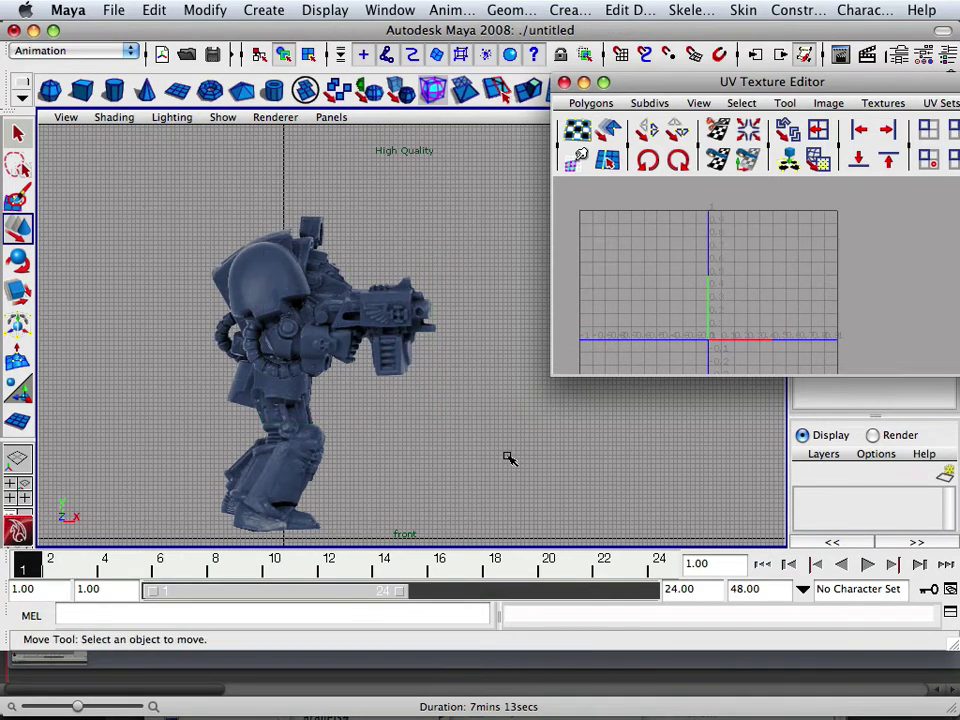